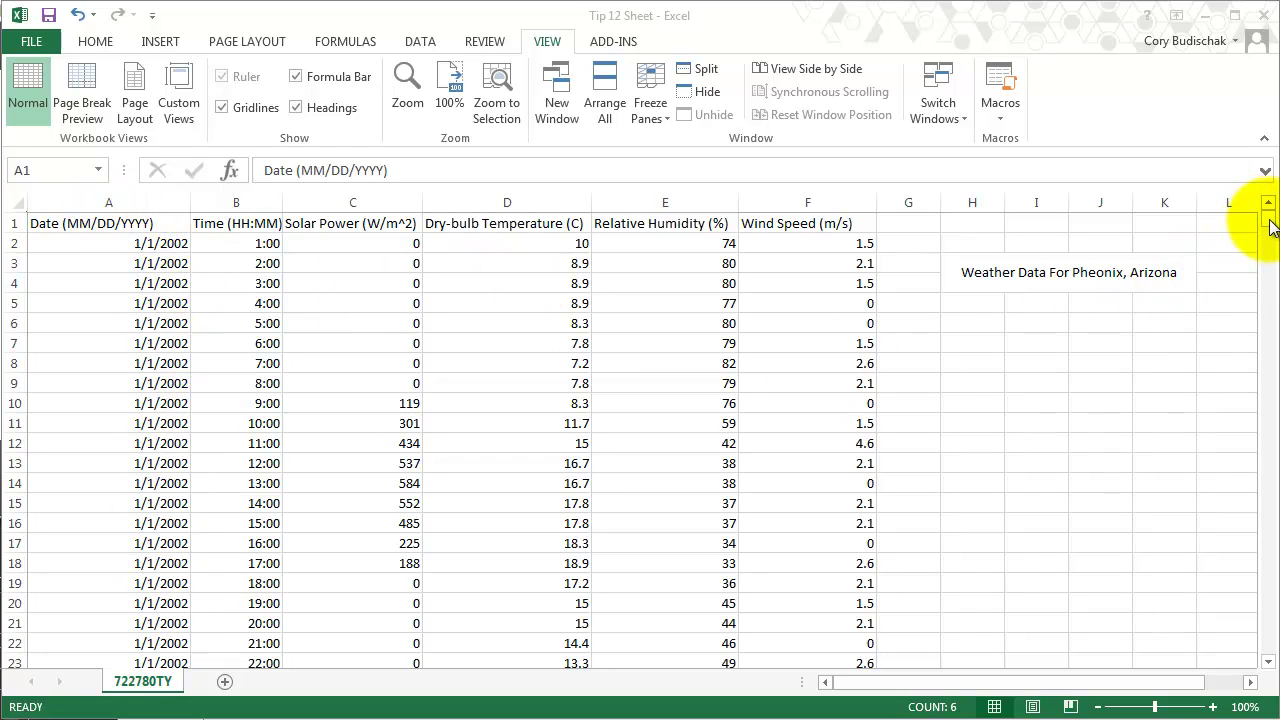
Freeze the worksheet's top row so the column headers stay in view above the weather data
drag(1270, 228, 1262, 668)
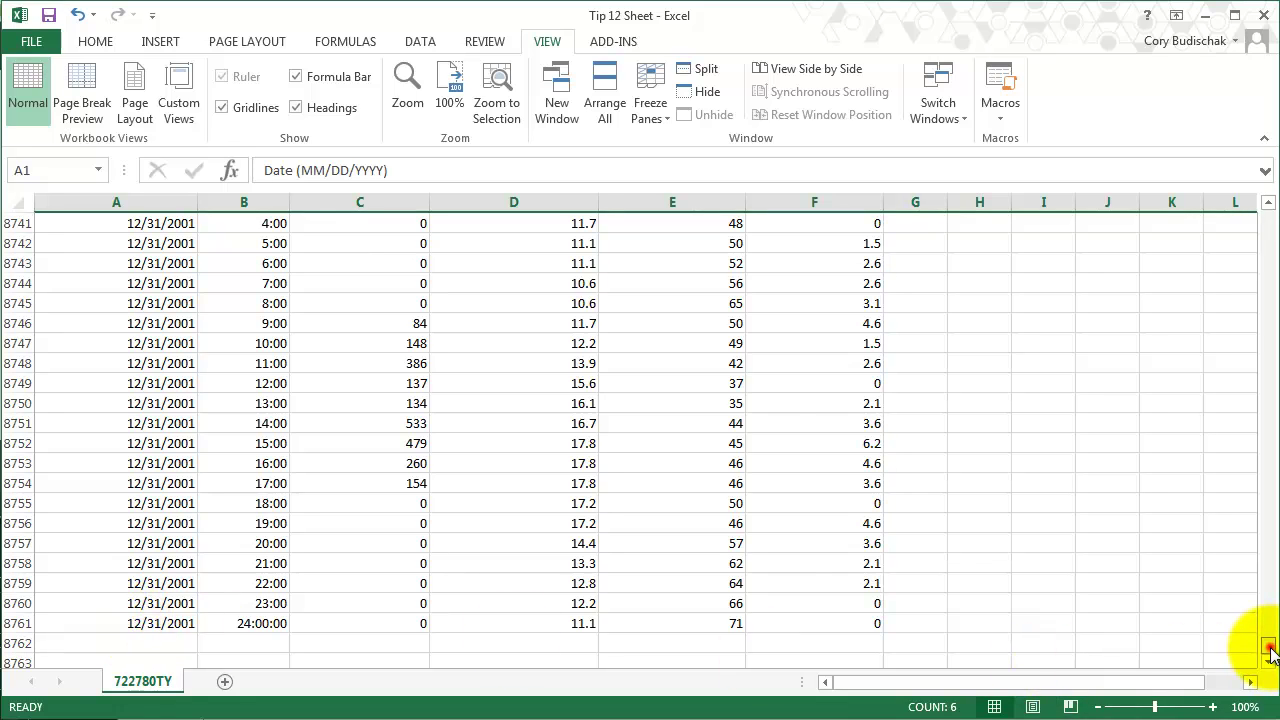
drag(1270, 650, 1255, 214)
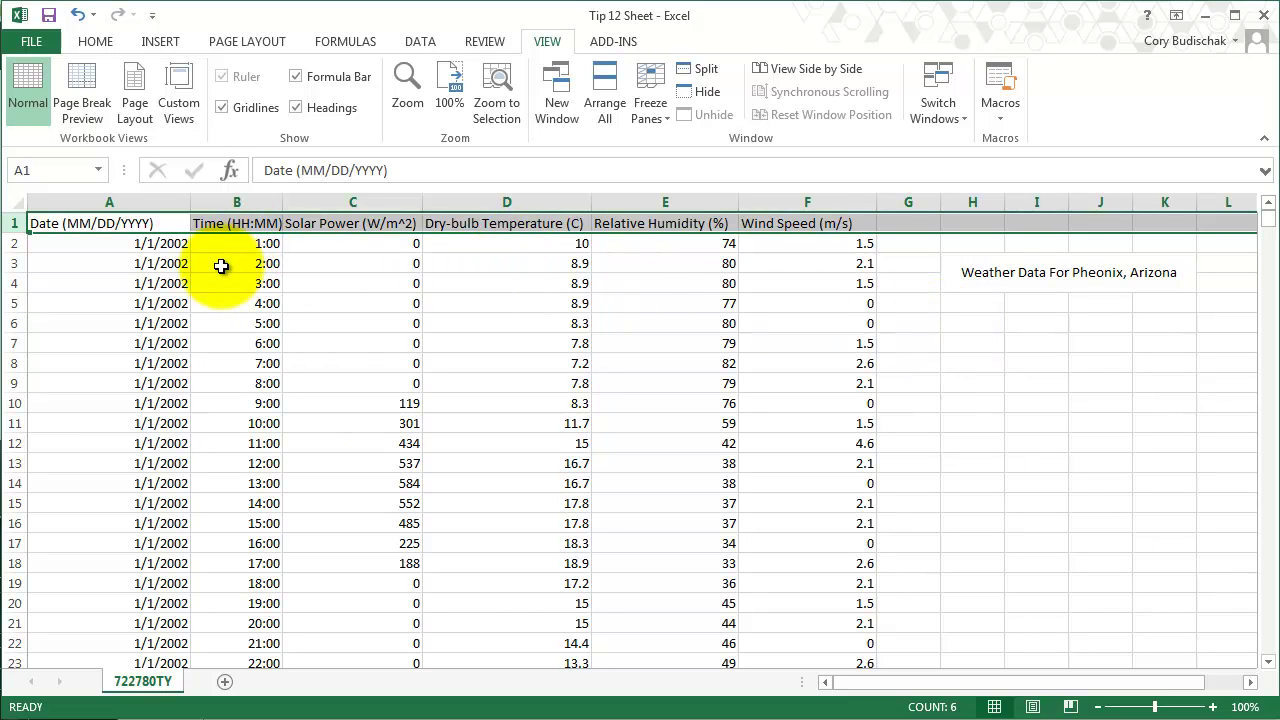
click(214, 320)
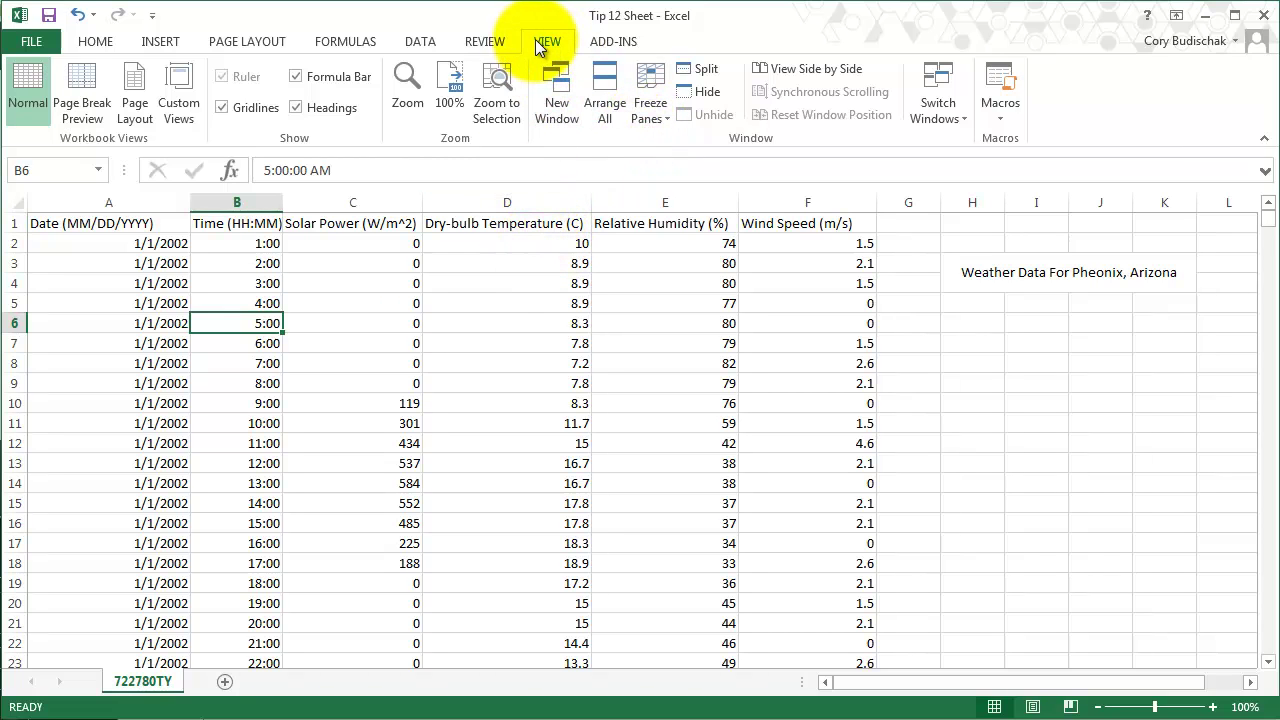
click(651, 104)
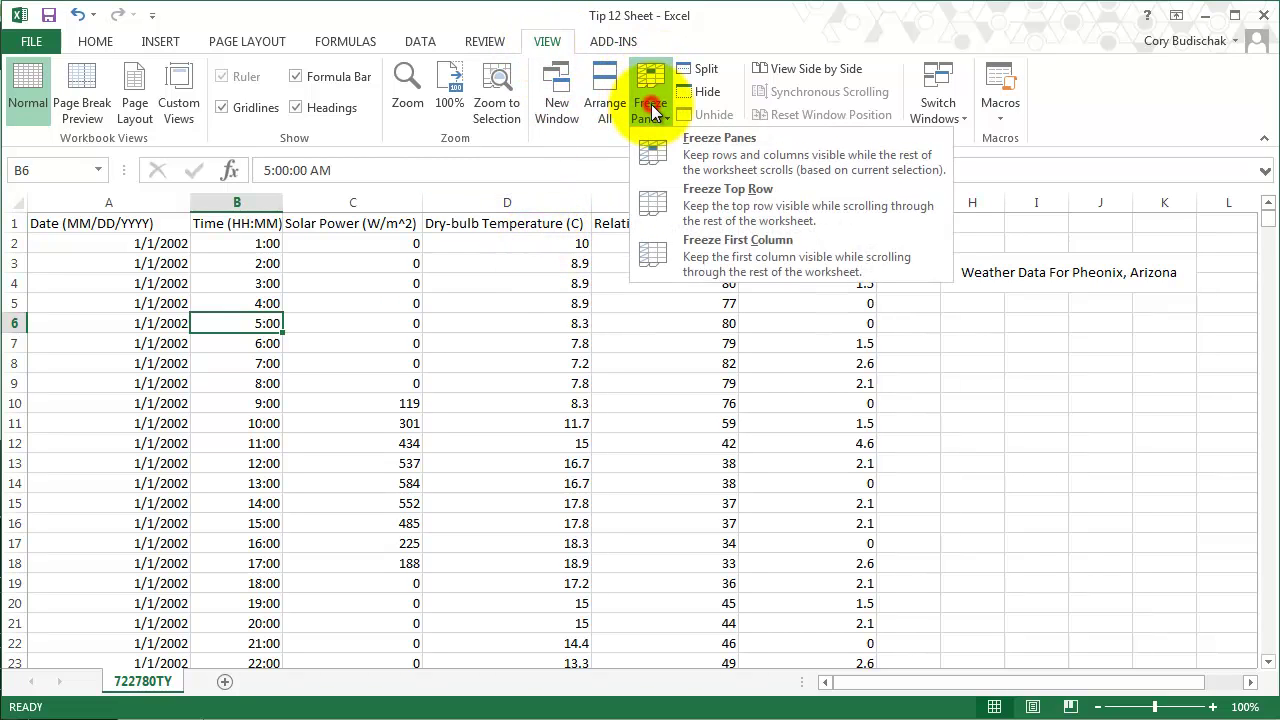
click(711, 219)
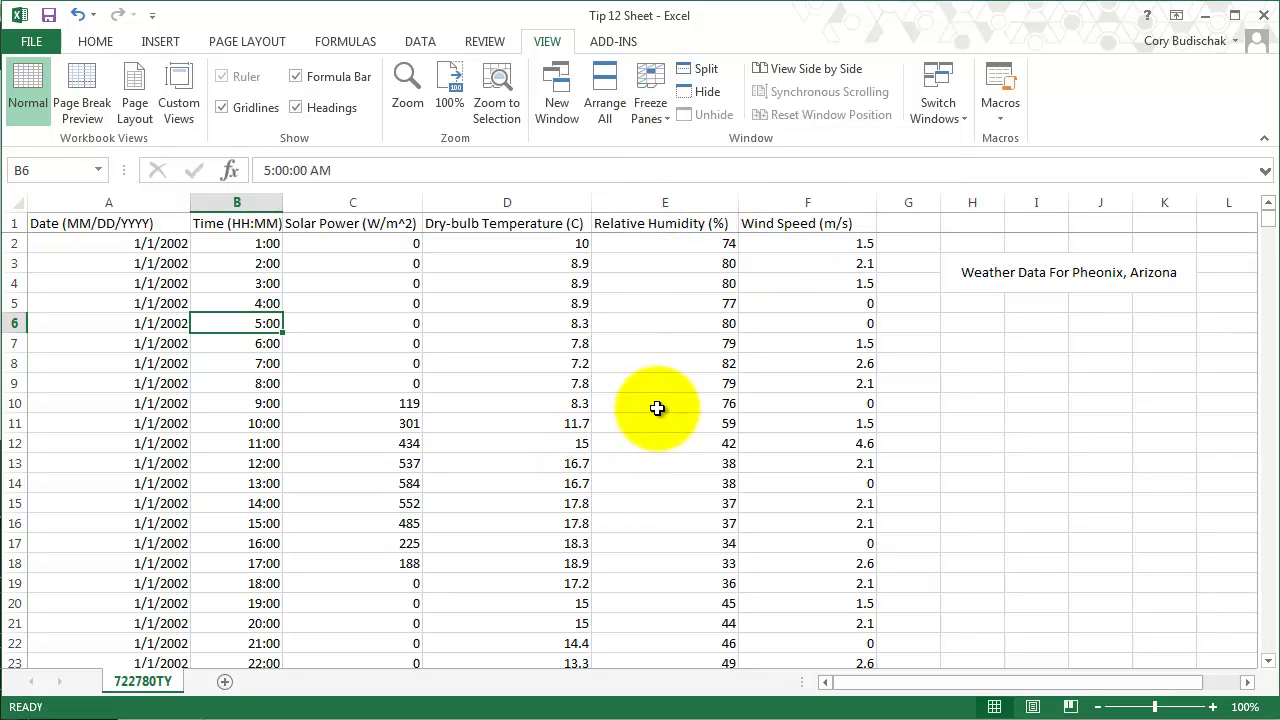
scroll(657, 408, down, 3)
scroll(657, 408, down, 20)
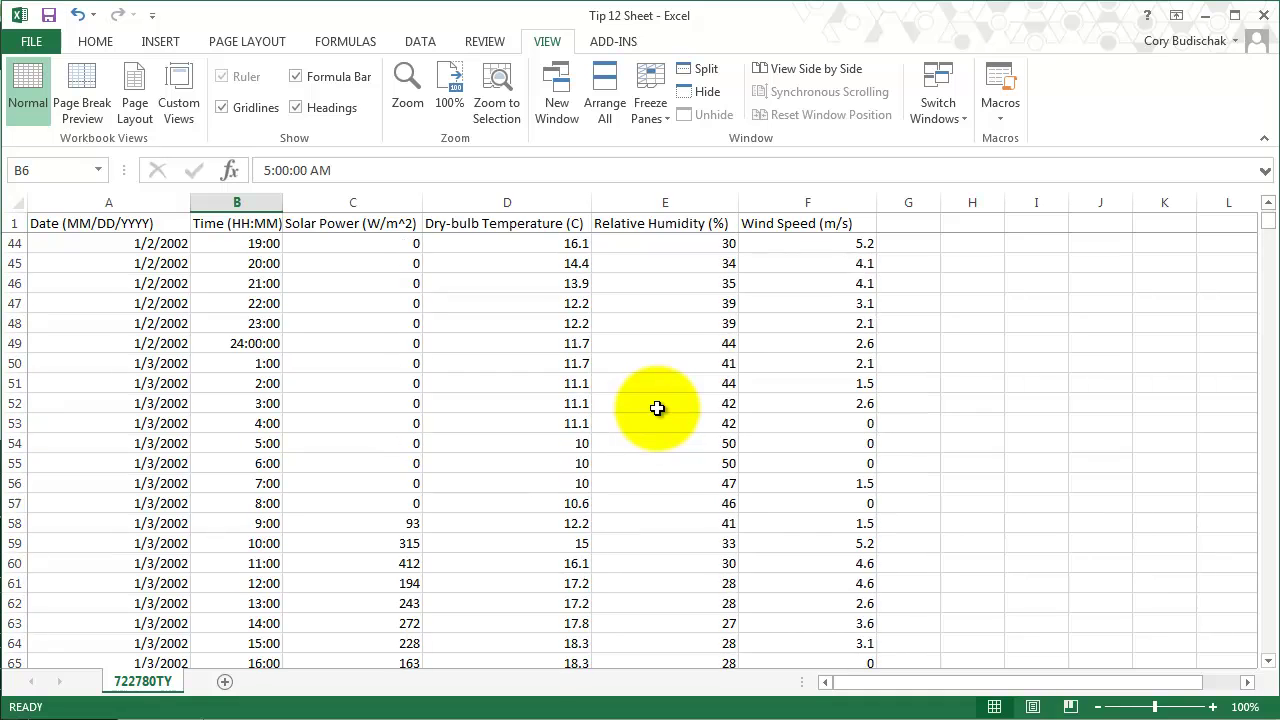
scroll(657, 408, down, 2)
scroll(657, 408, up, 7)
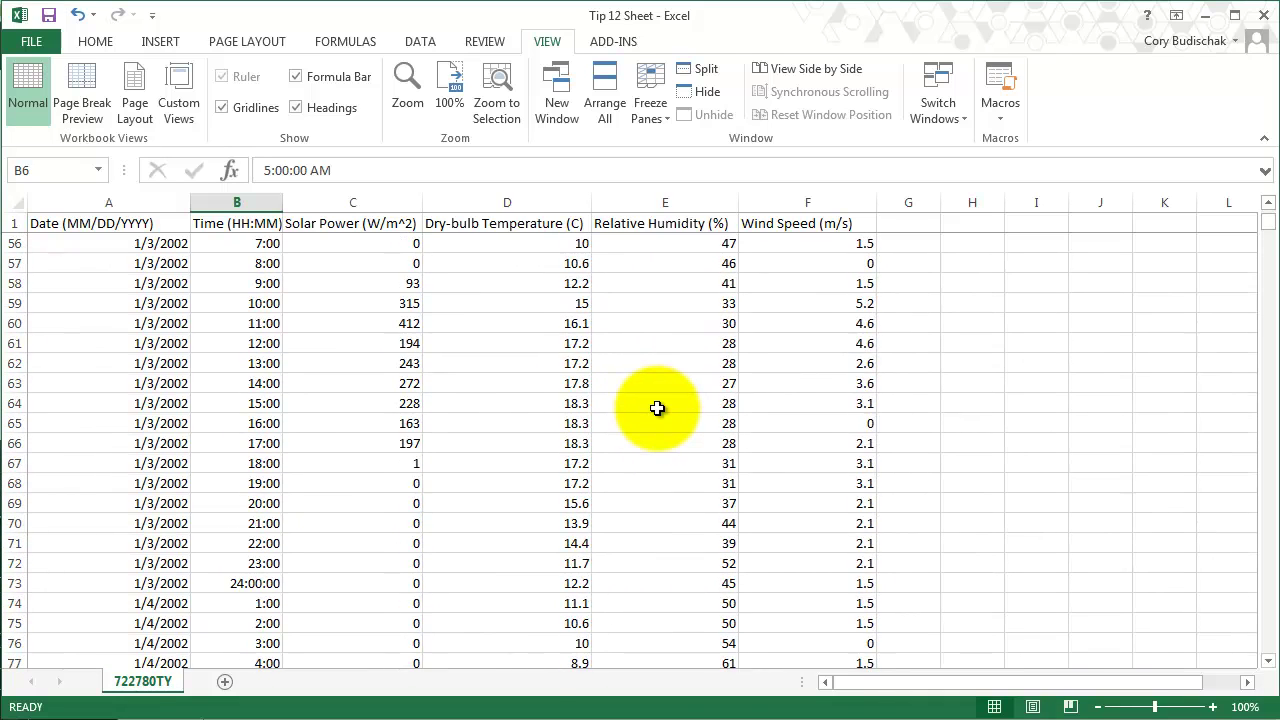
scroll(657, 408, down, 10)
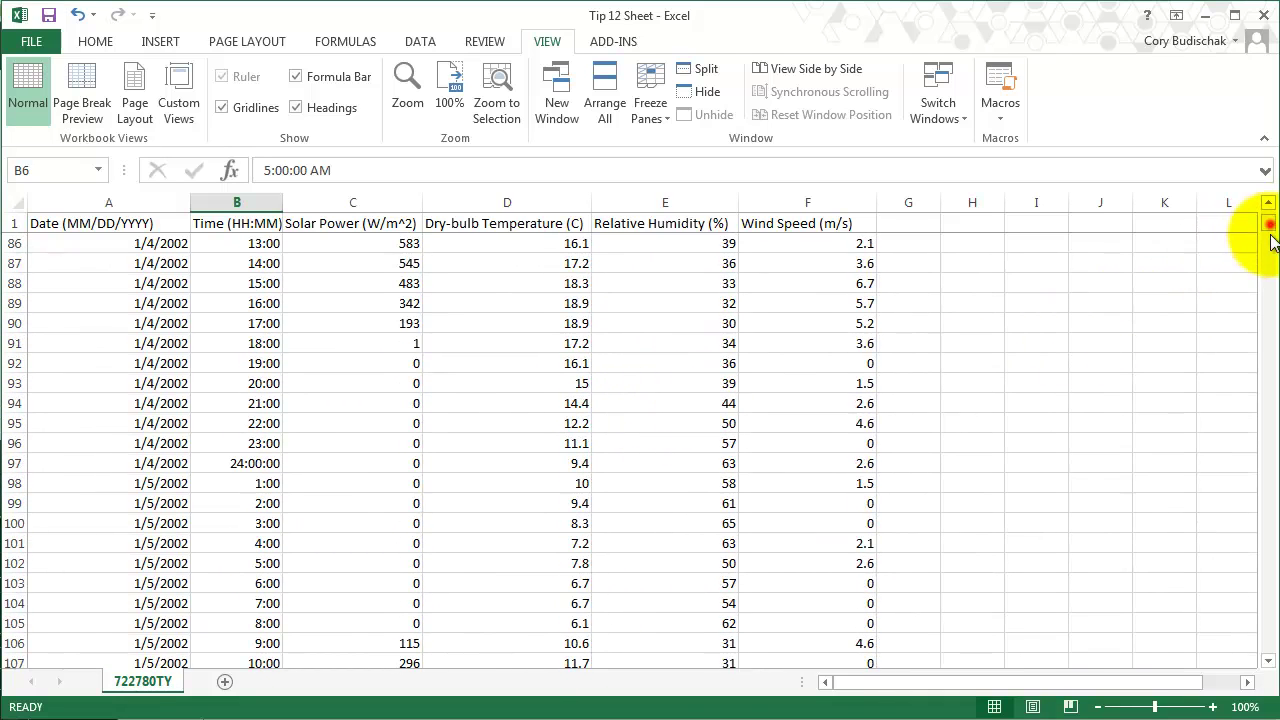
mouse_move(1271, 238)
mouse_down()
mouse_move(1262, 662)
mouse_move(1243, 640)
mouse_move(1264, 645)
mouse_move(1266, 200)
mouse_move(1266, 215)
mouse_up()
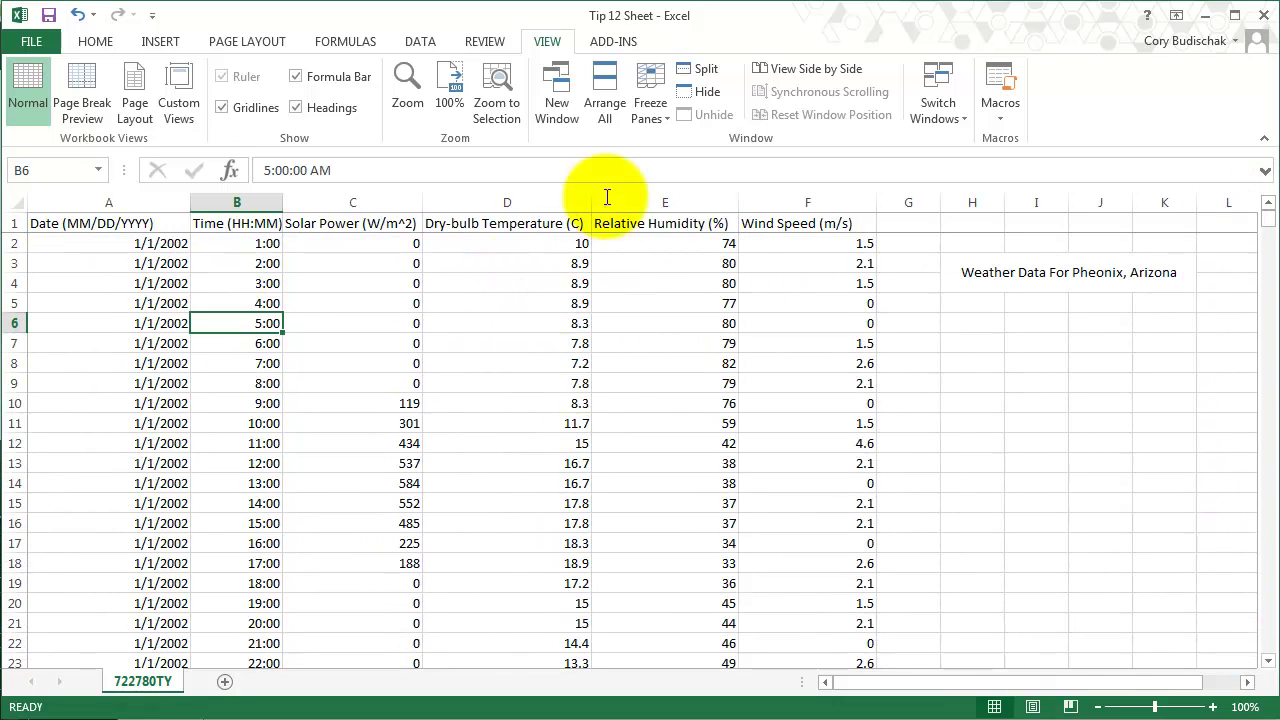
Freeze the first column so the dates stay in view beside the other columns
click(650, 100)
click(702, 260)
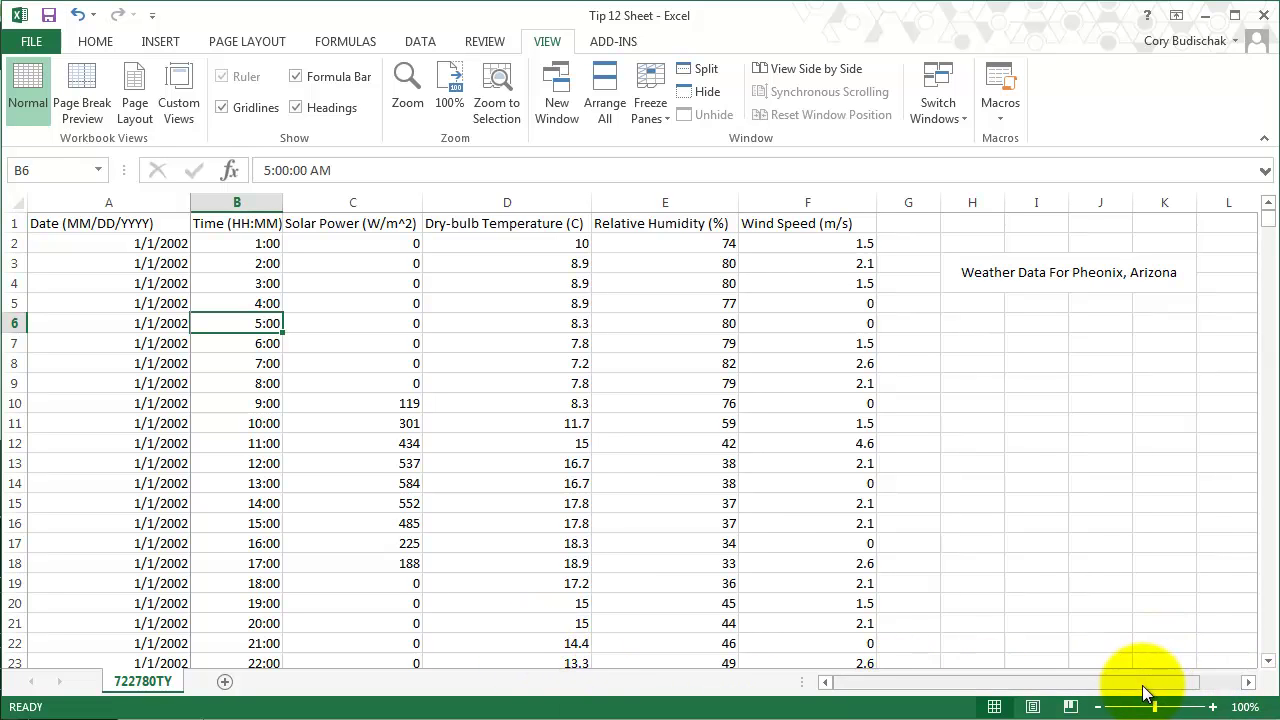
drag(1249, 683, 1249, 680)
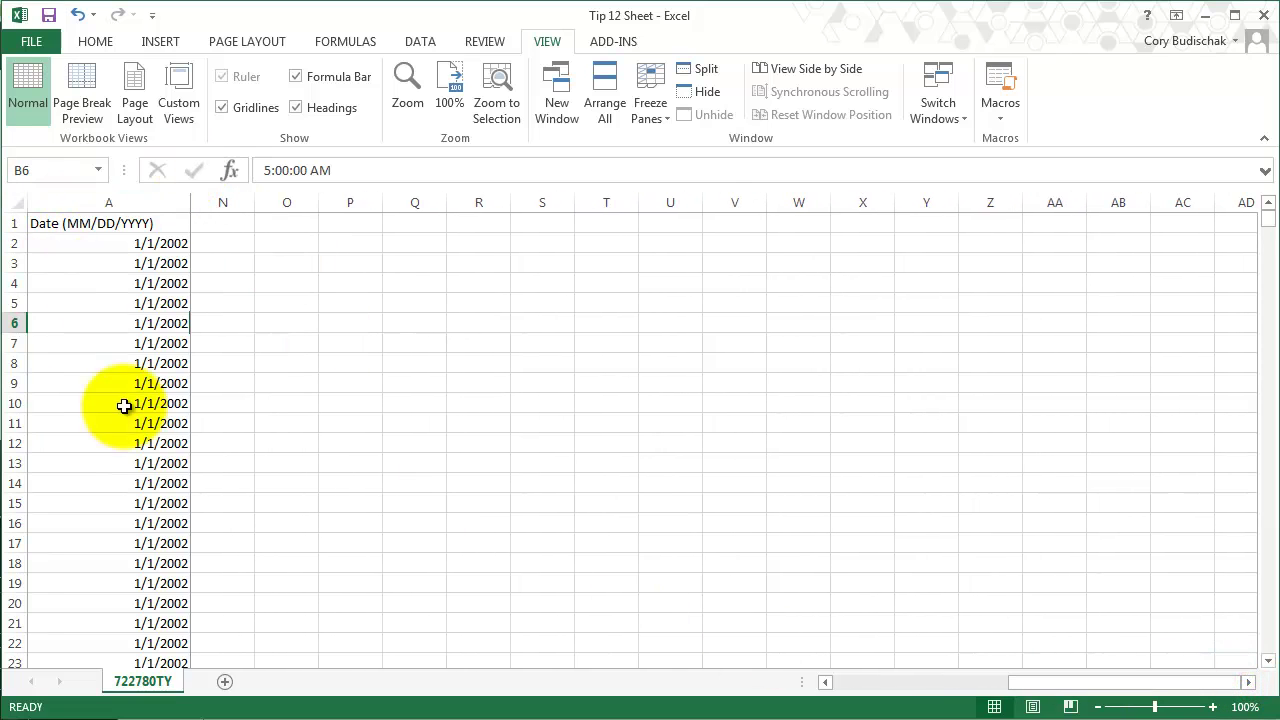
drag(1005, 688, 828, 680)
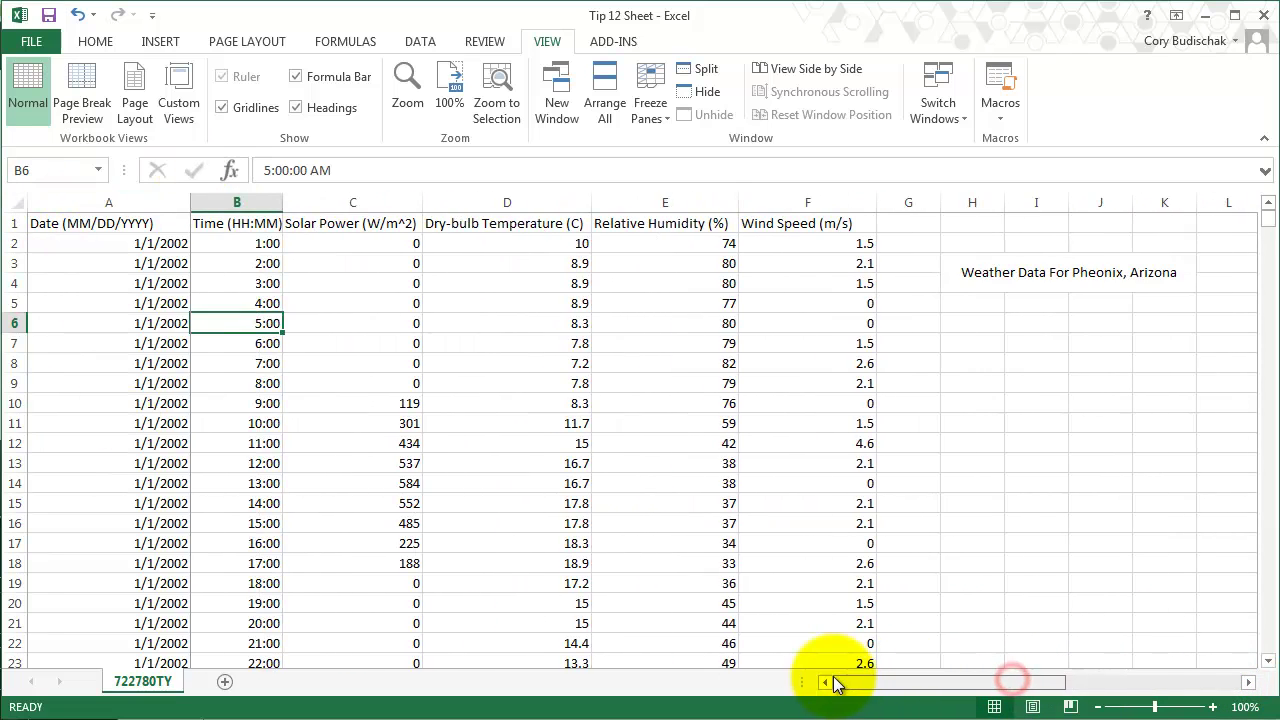
scroll(488, 324, down, 6)
scroll(486, 325, up, 6)
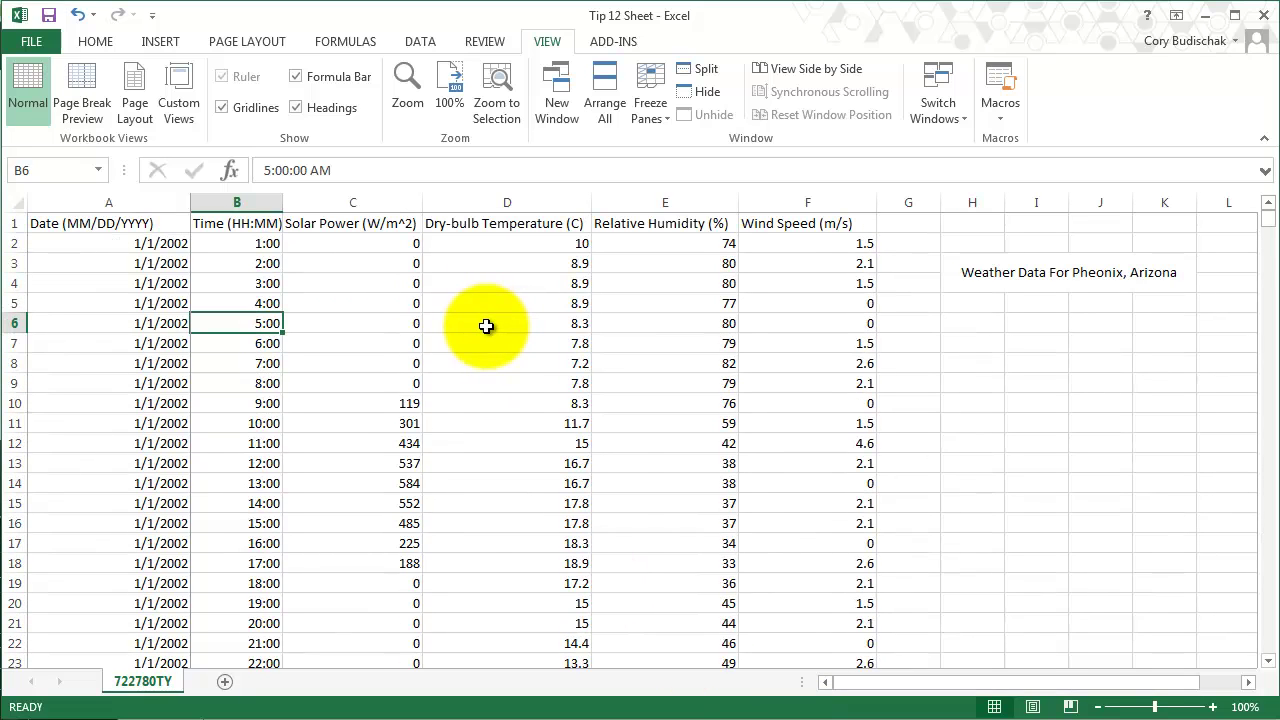
Unfreeze the panes so the whole worksheet scrolls freely again
click(647, 116)
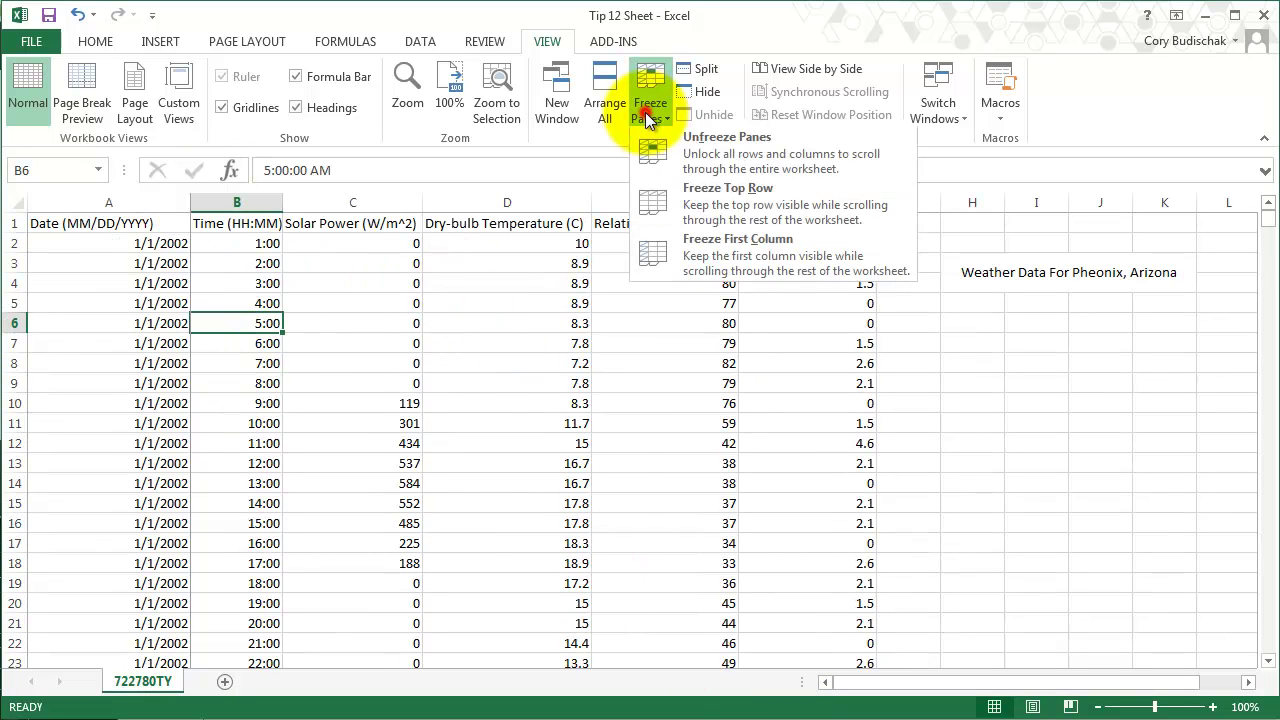
click(711, 141)
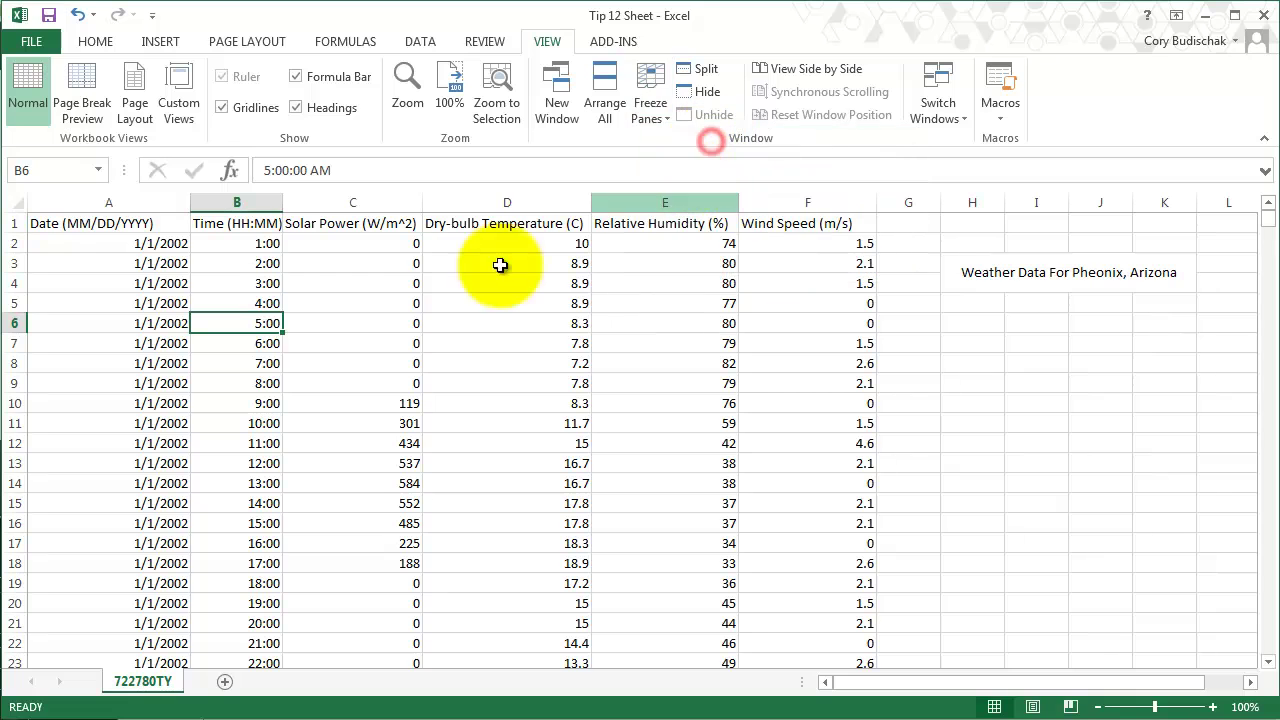
scroll(771, 432, down, 4)
scroll(771, 432, up, 4)
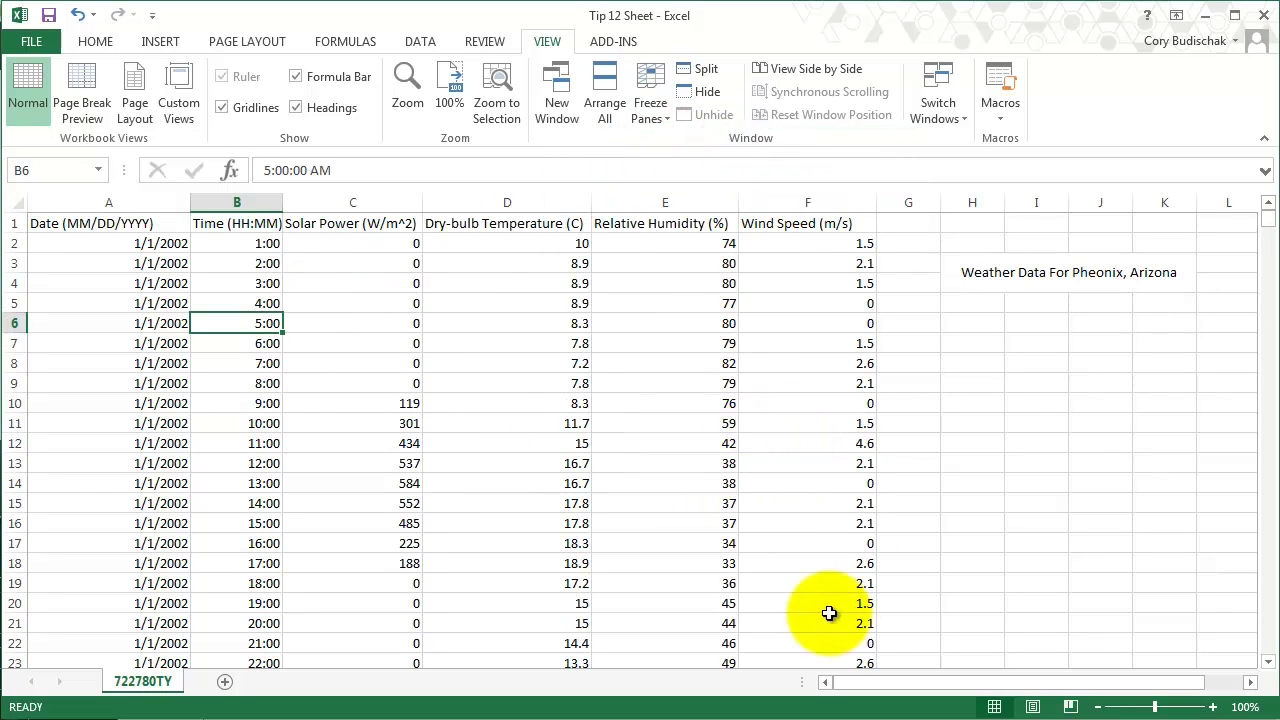
drag(960, 682, 791, 614)
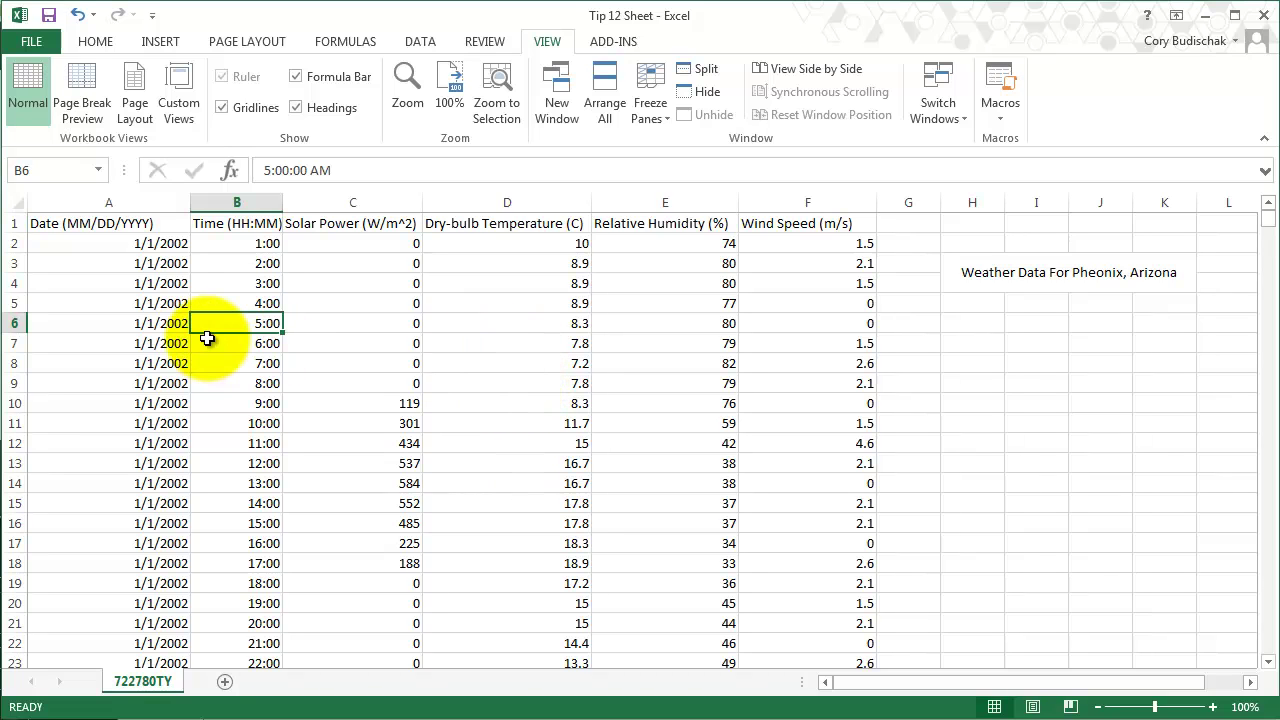
Split the worksheet horizontally above row 4, and move the divider down to just below row 9
click(5, 283)
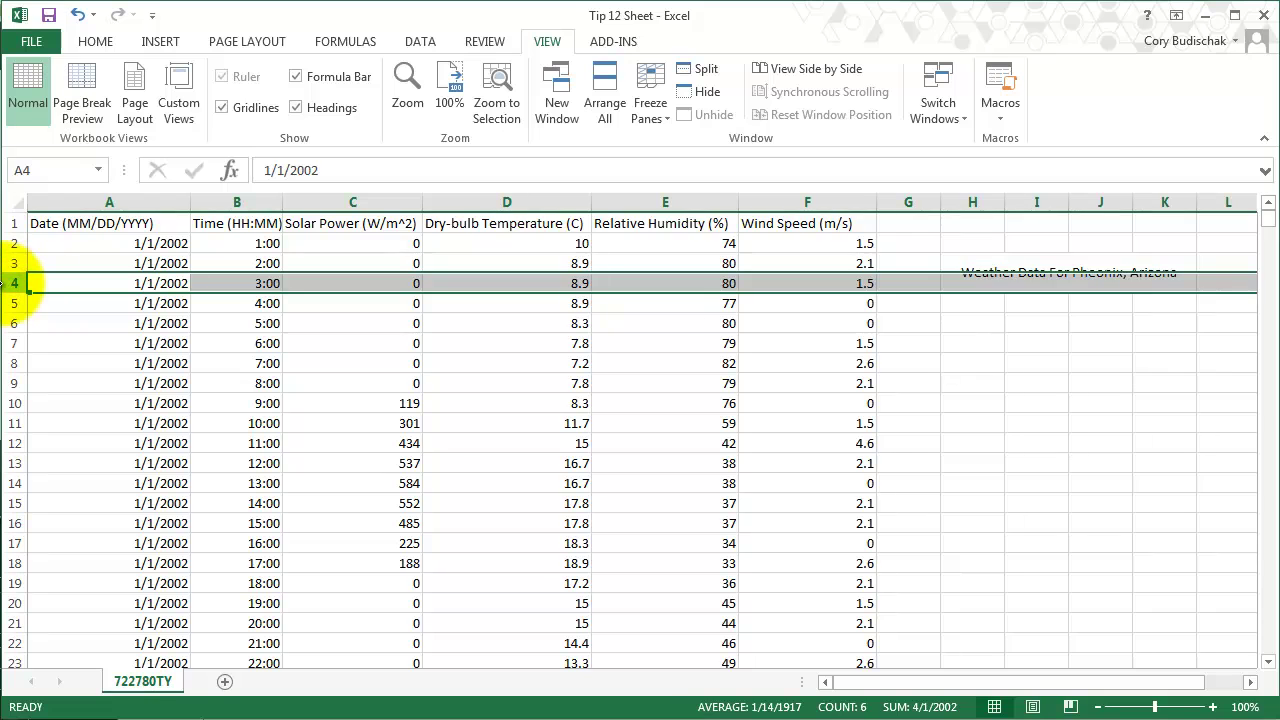
click(702, 72)
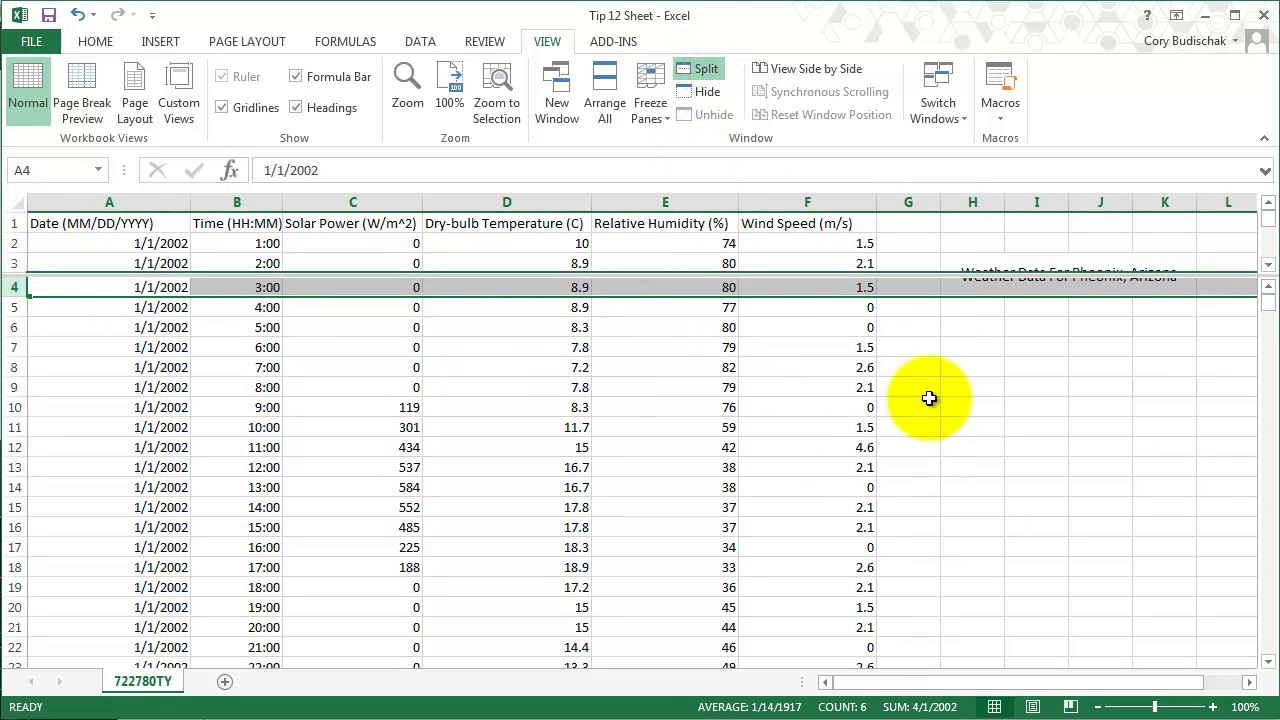
drag(951, 275, 943, 394)
click(989, 586)
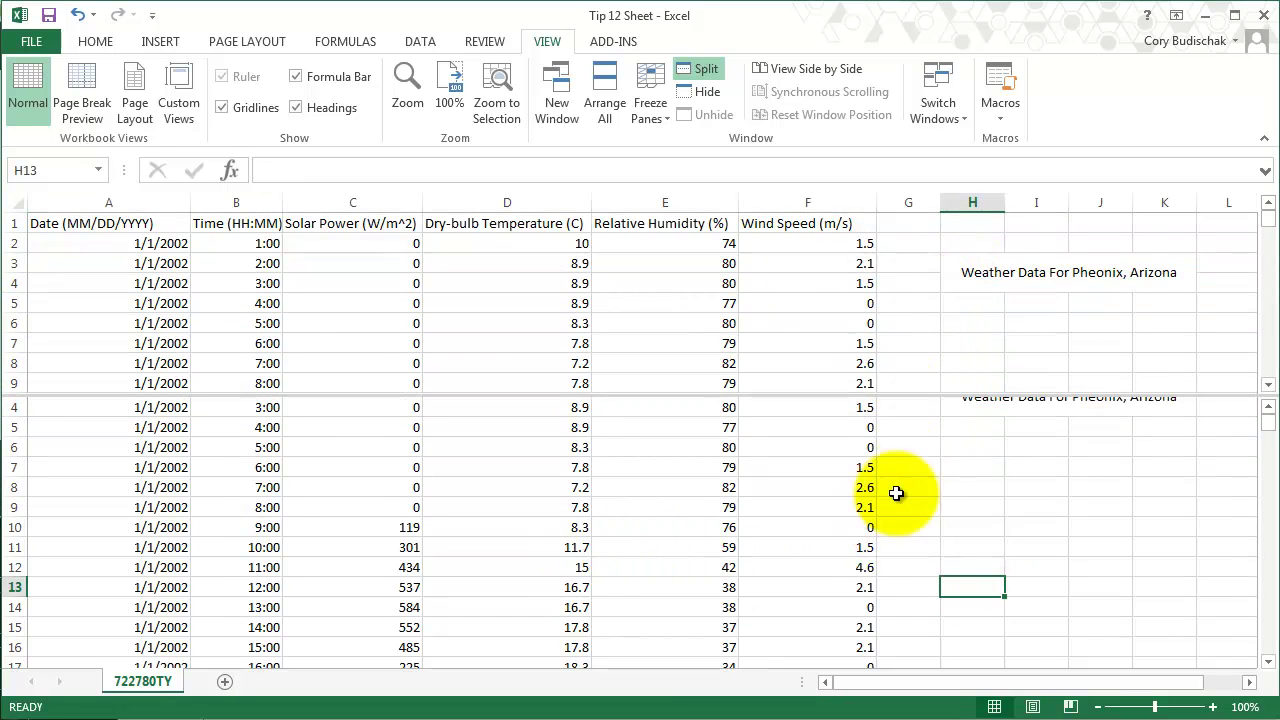
mouse_move(1268, 216)
mouse_down()
mouse_move(1268, 276)
mouse_move(1272, 218)
mouse_up()
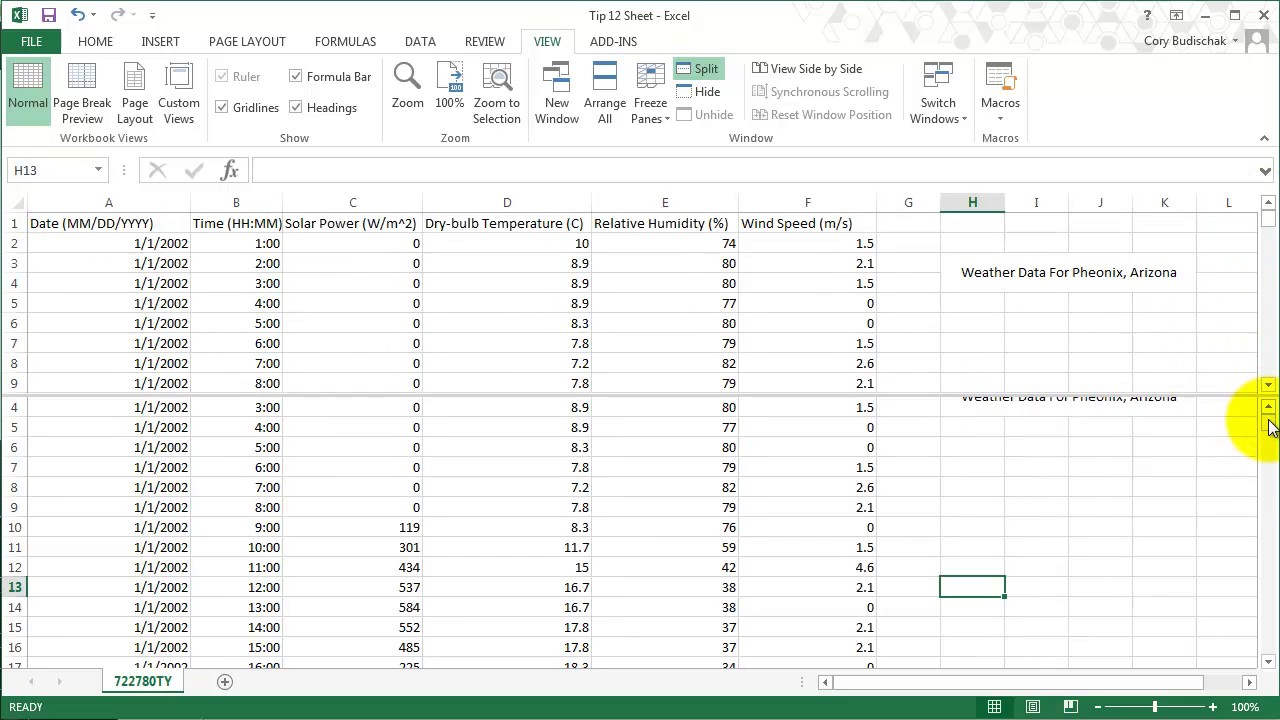
drag(1270, 427, 1272, 651)
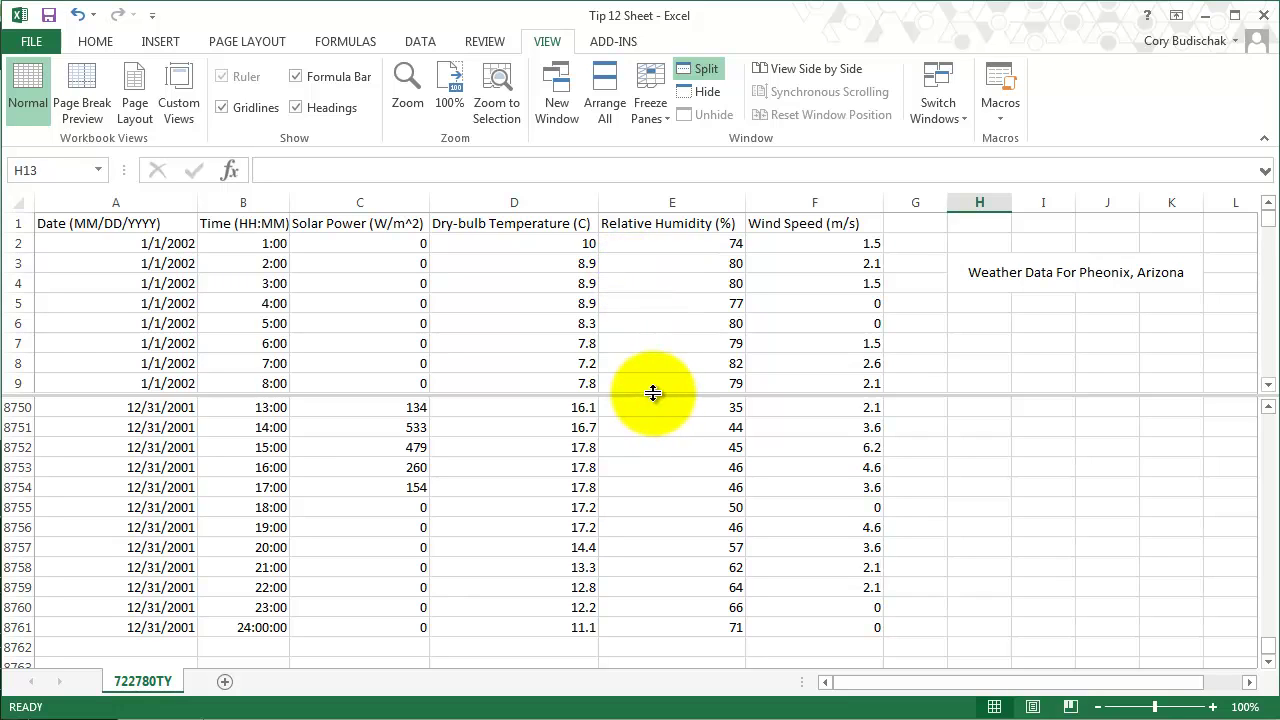
Replace the horizontal split with a vertical one just before the Dry-bulb Temperature column
click(524, 203)
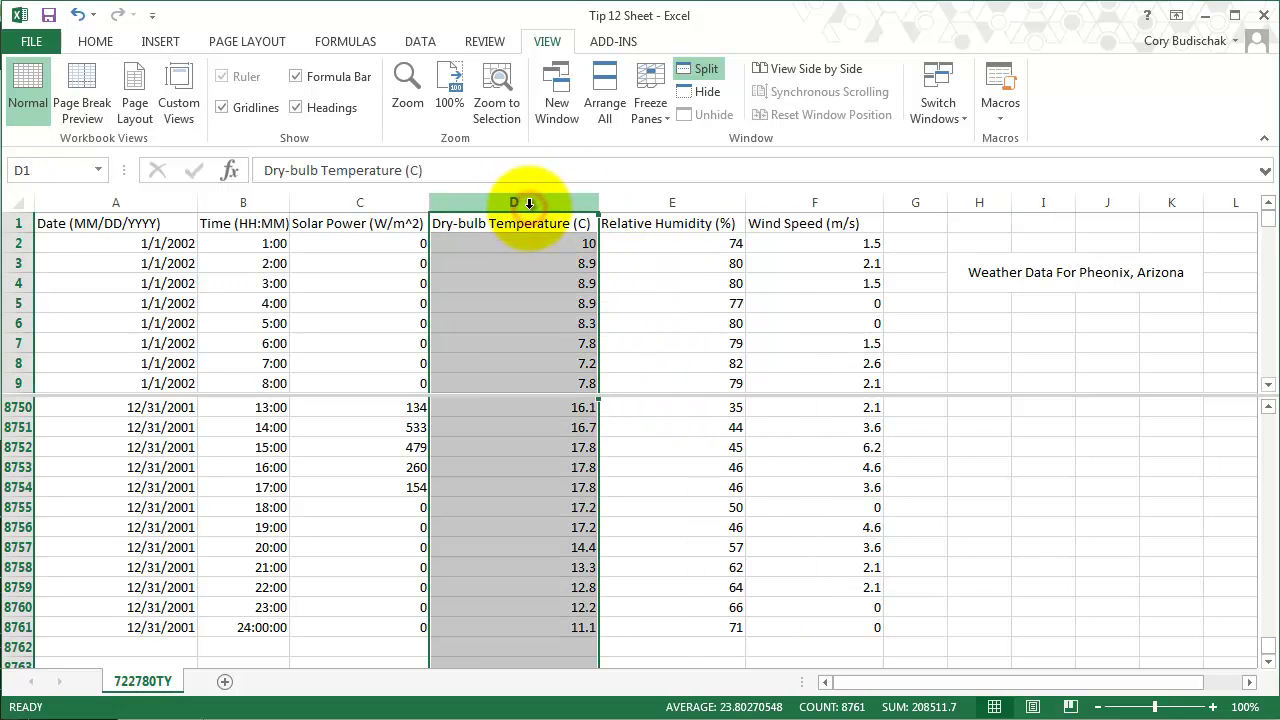
click(701, 66)
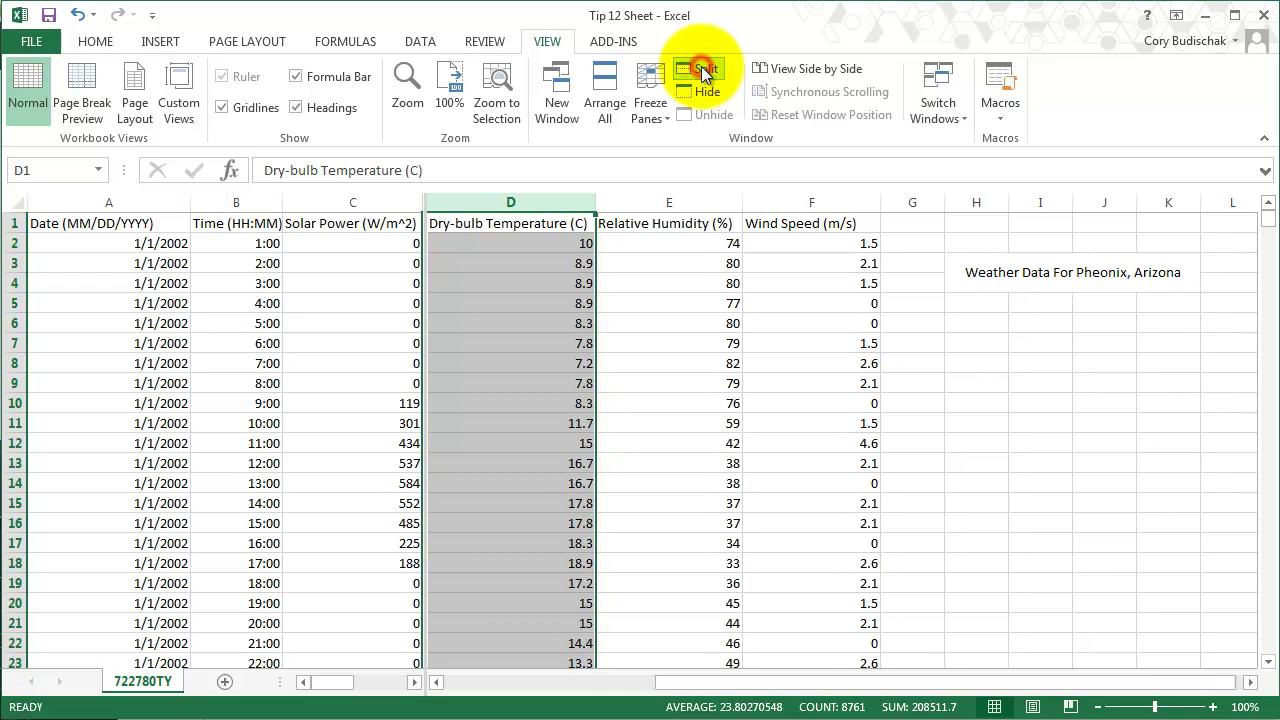
drag(786, 684, 312, 690)
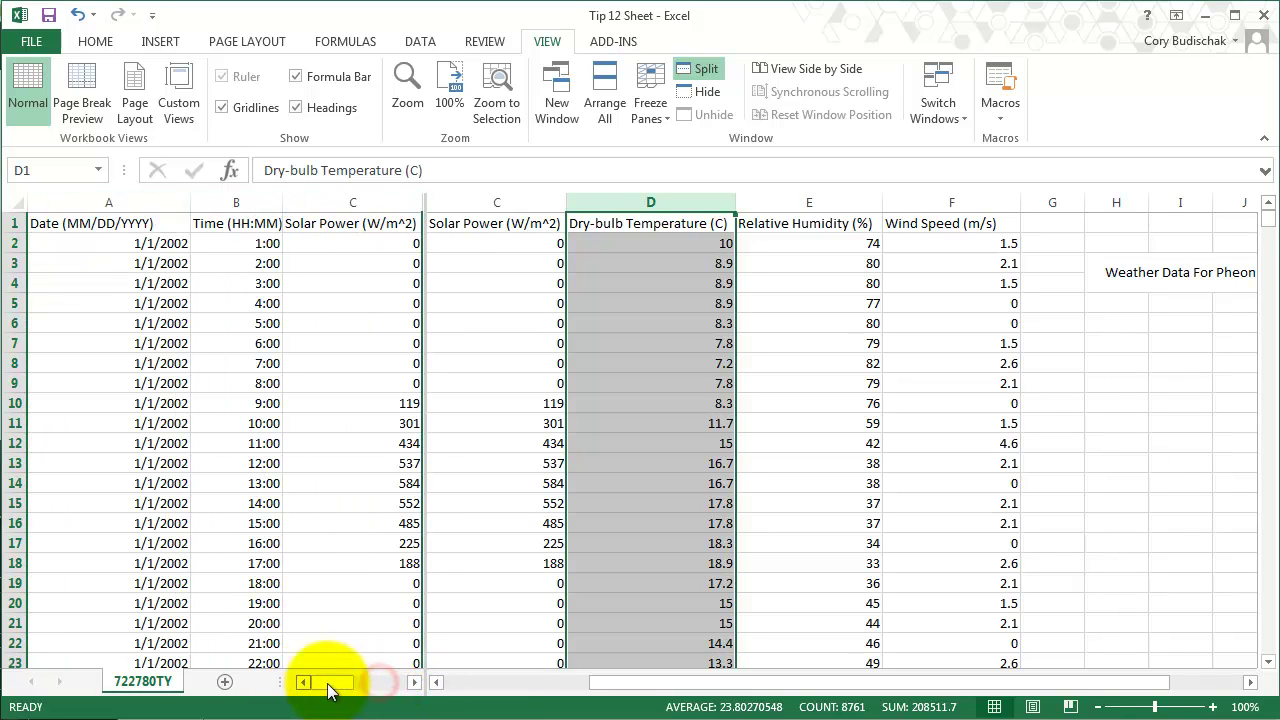
drag(729, 686, 654, 703)
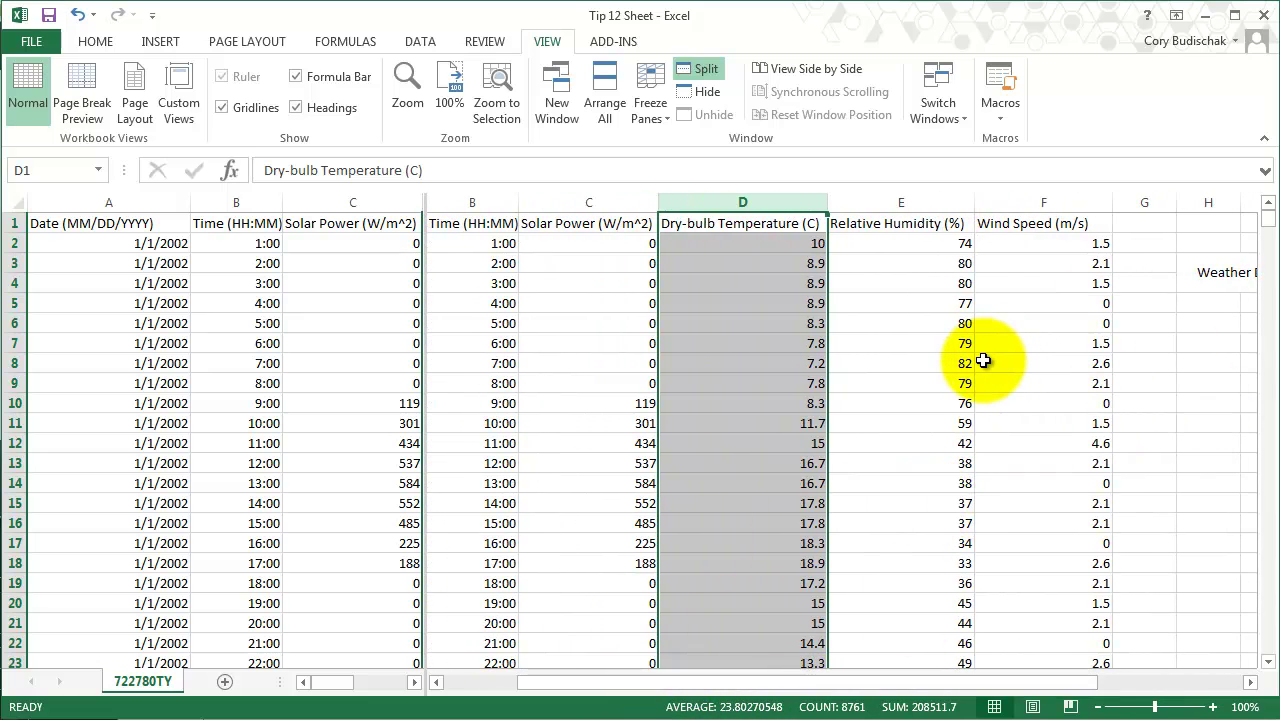
Remove the vertical split and split the worksheet horizontally above row 3 instead
click(15, 264)
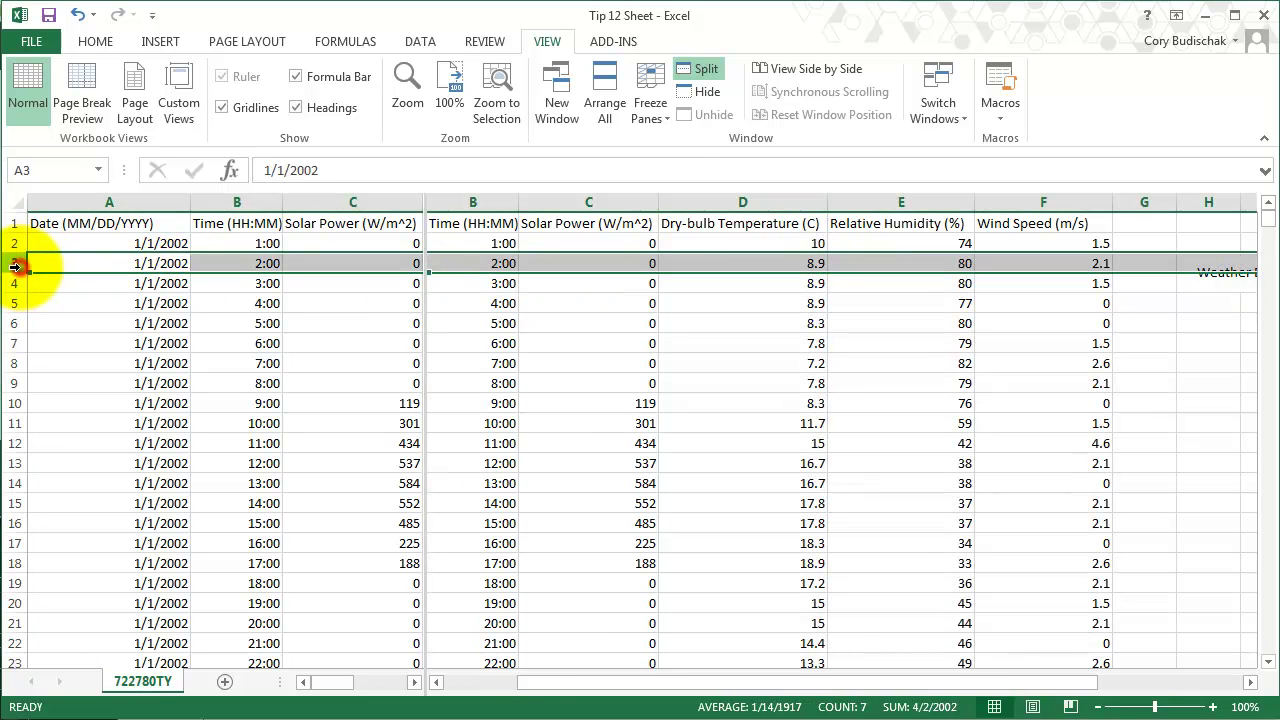
click(701, 66)
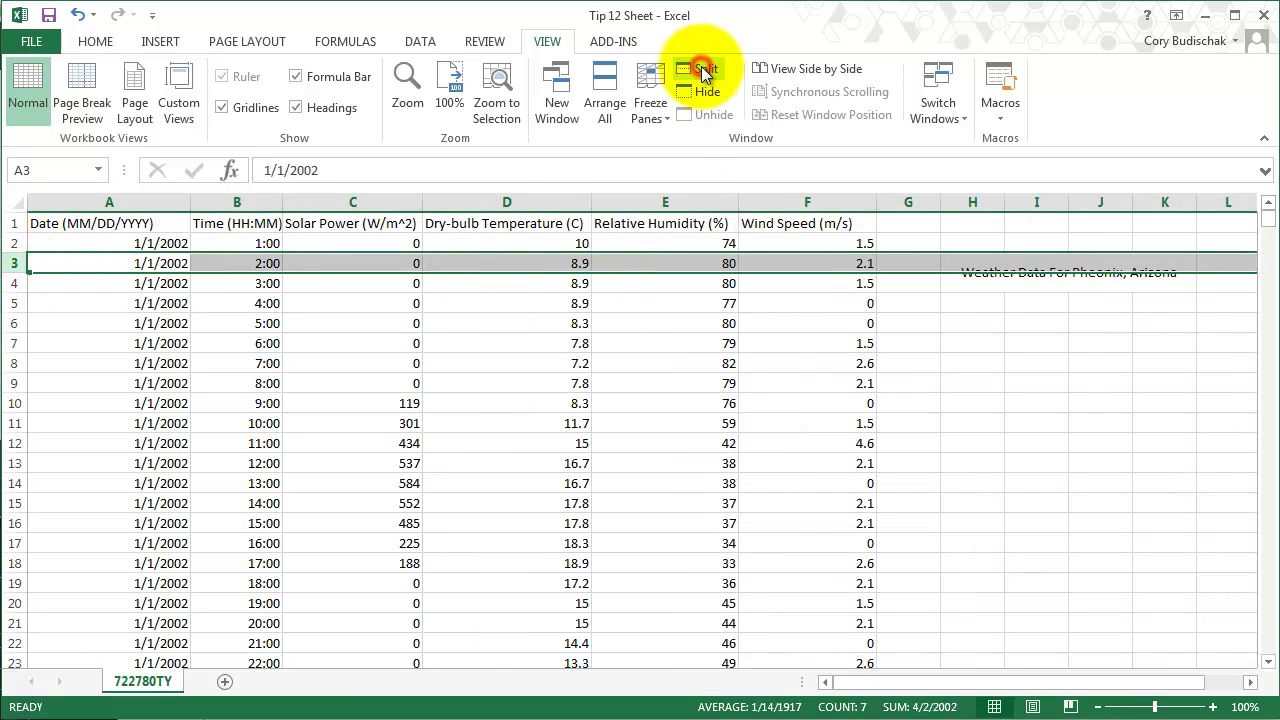
click(701, 66)
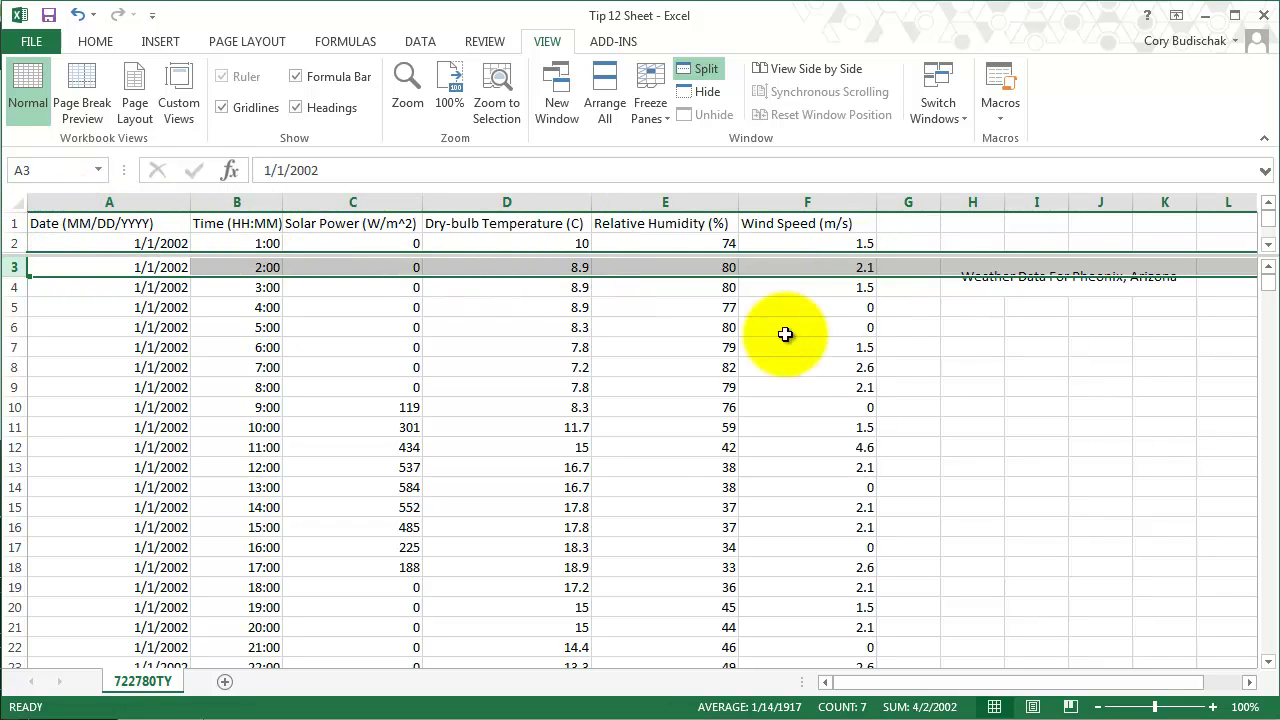
click(646, 440)
drag(1268, 279, 1266, 325)
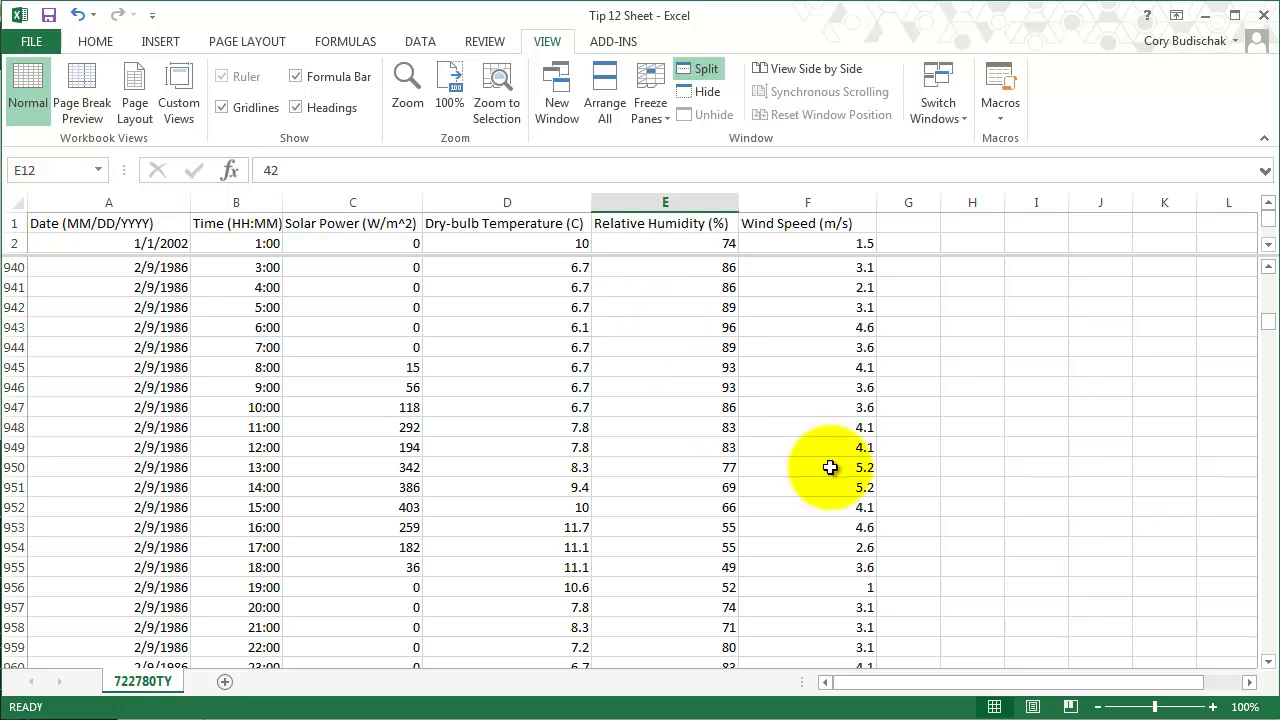
Use Go To to jump to cell A555
click(90, 42)
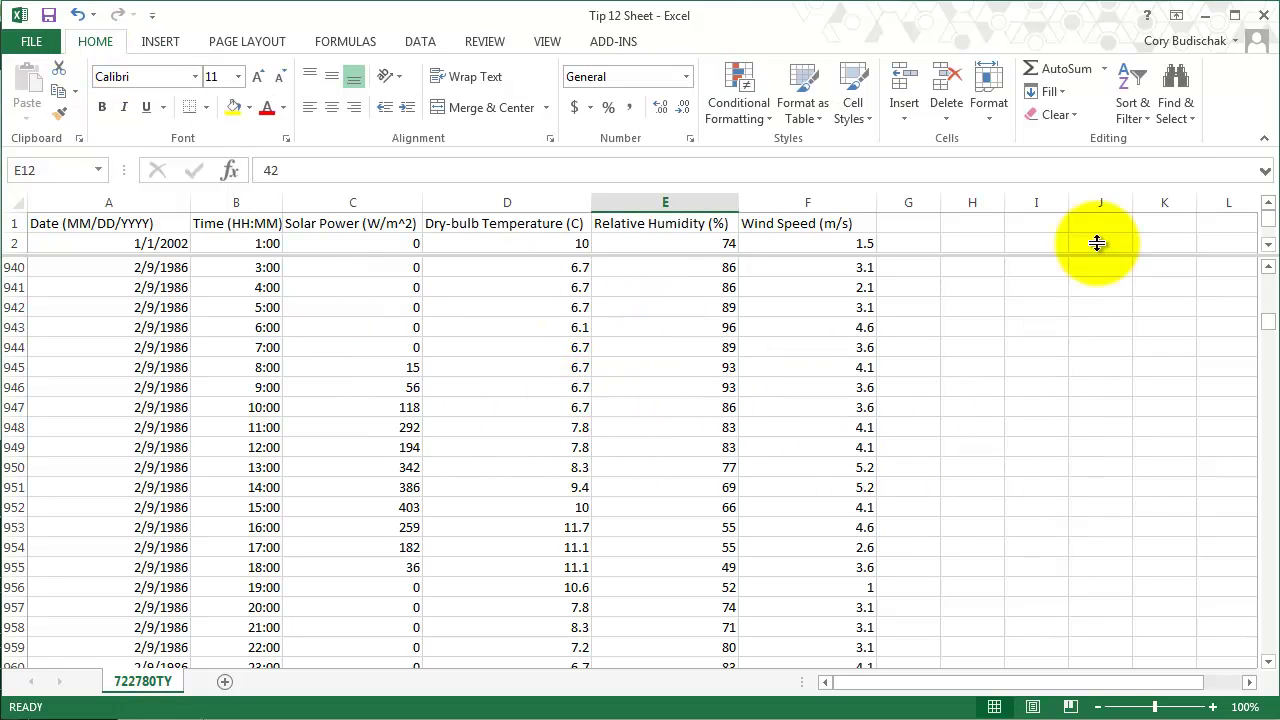
click(1178, 116)
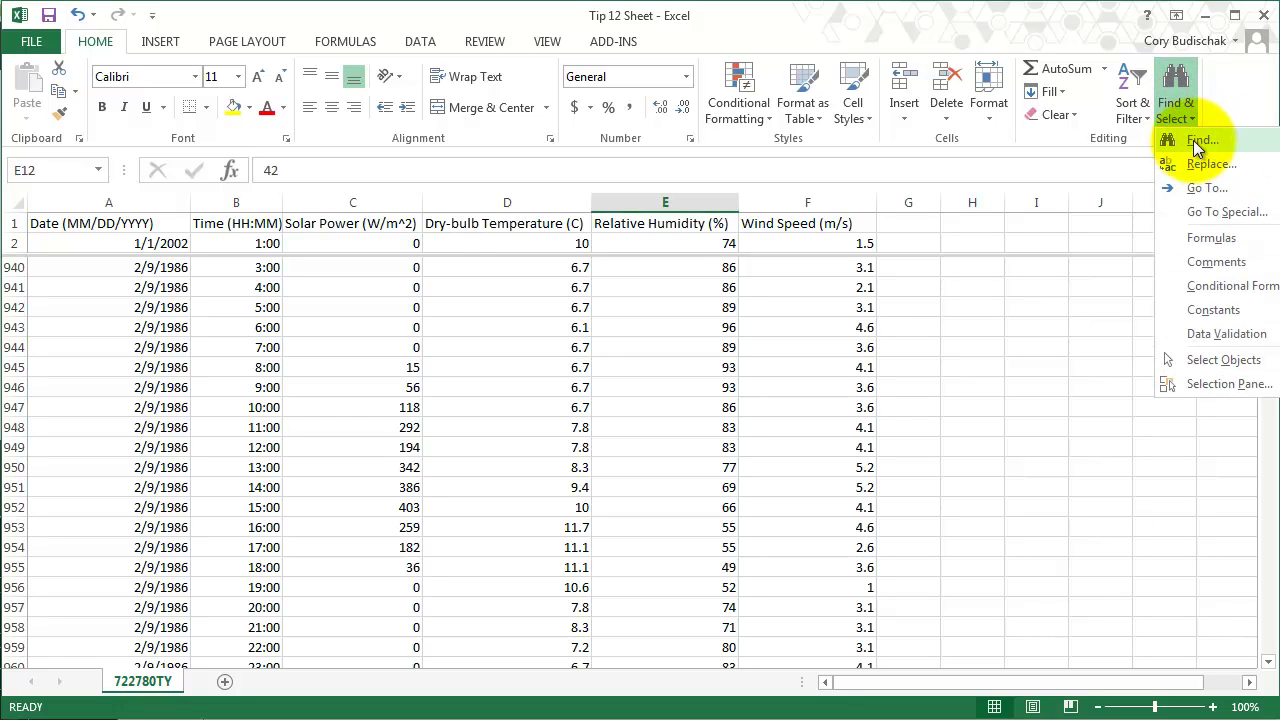
click(1193, 189)
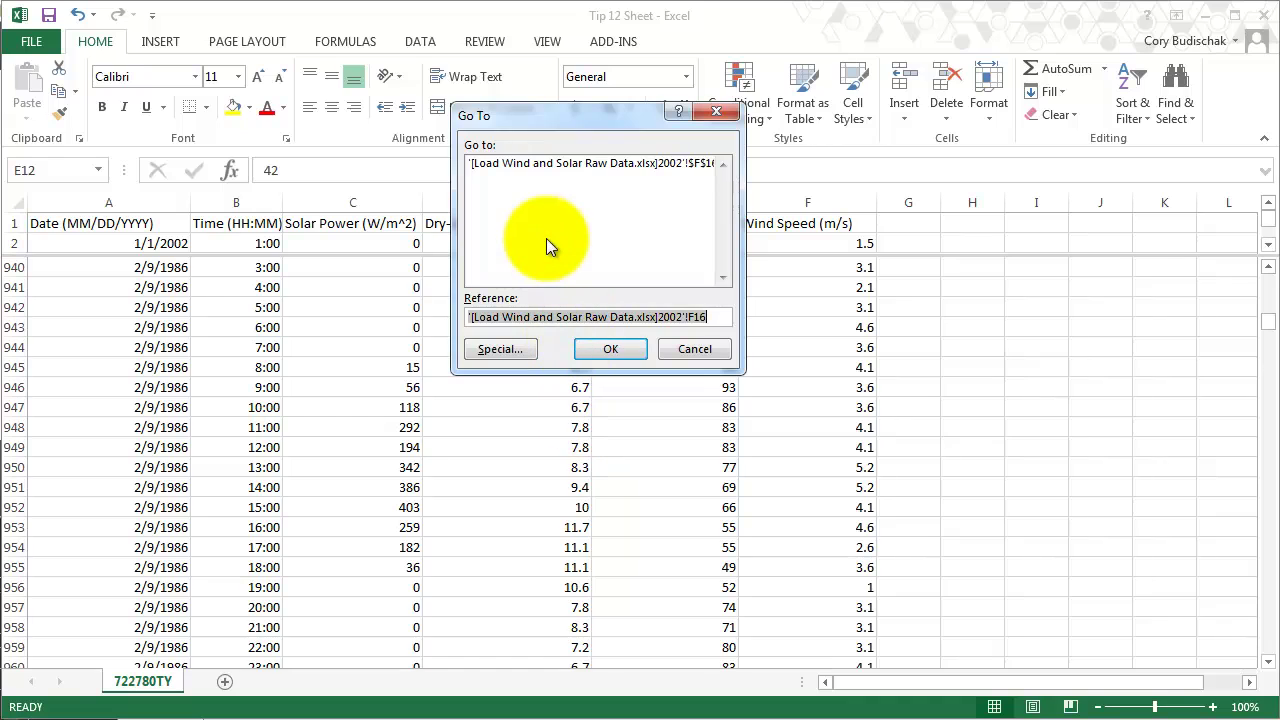
text(A)
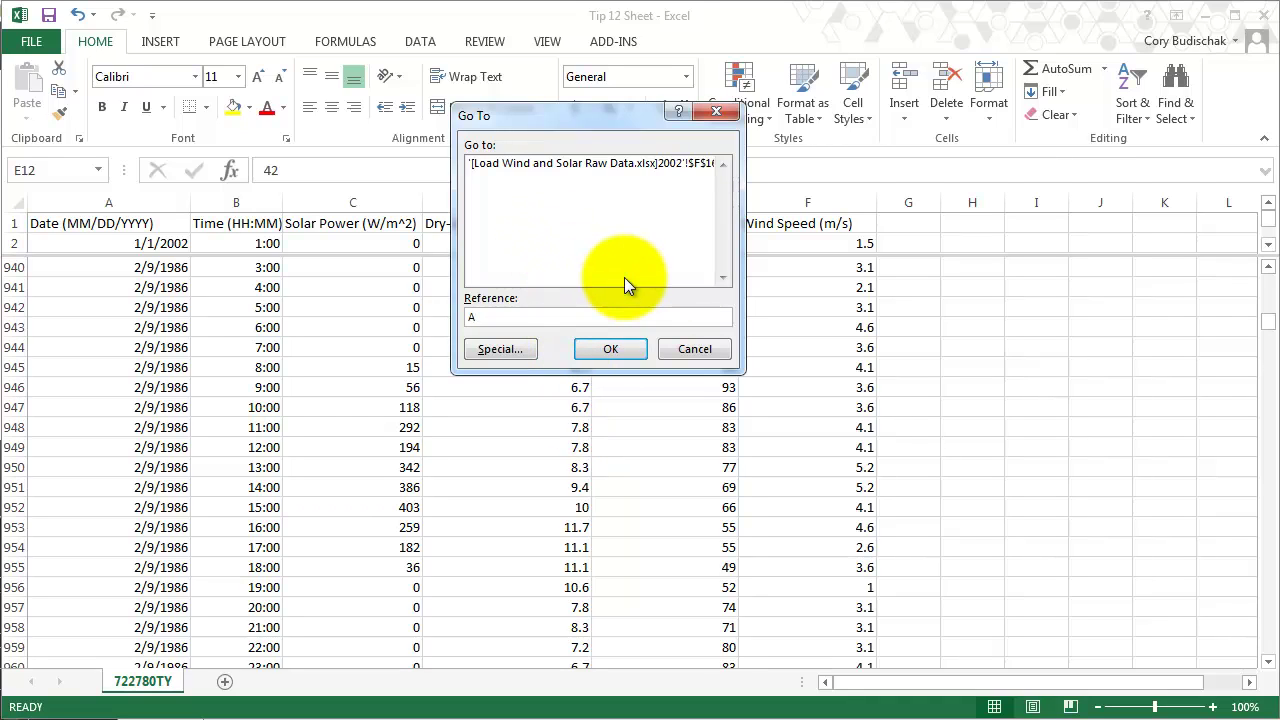
text(555)
key(Return)
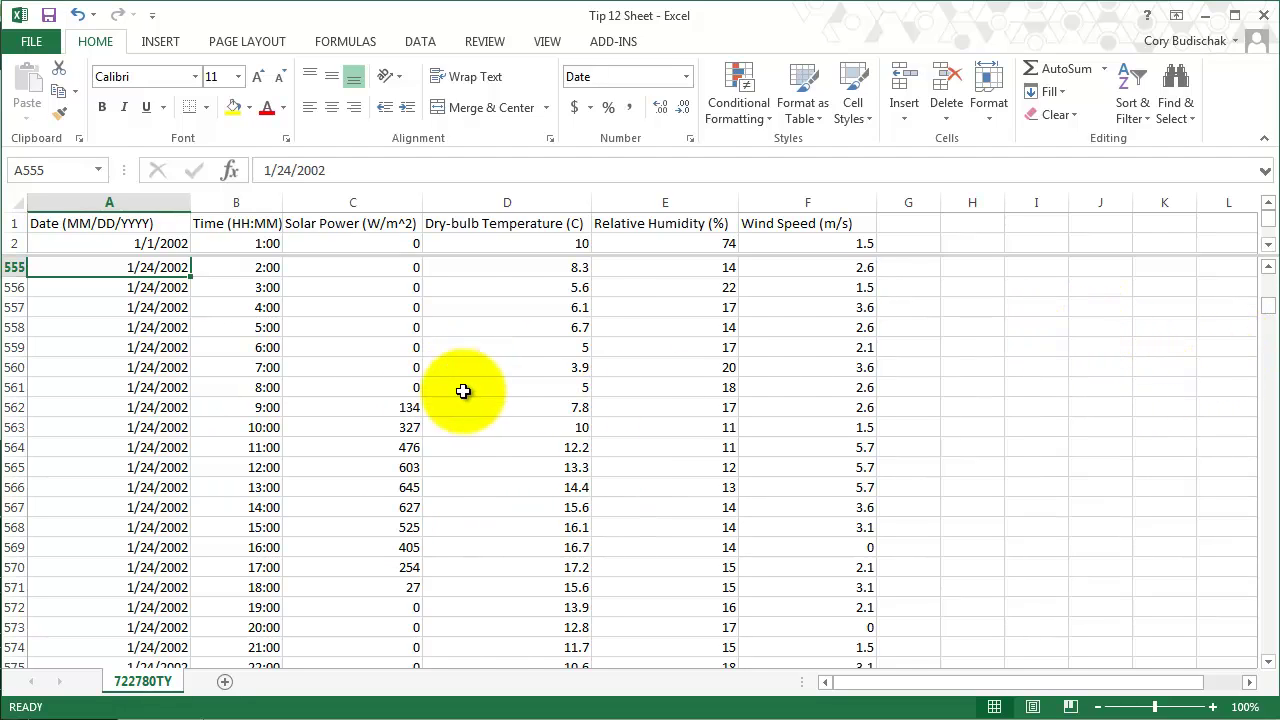
Use Go To to jump from the rows above 555 to cell A500
click(1268, 268)
click(1268, 268)
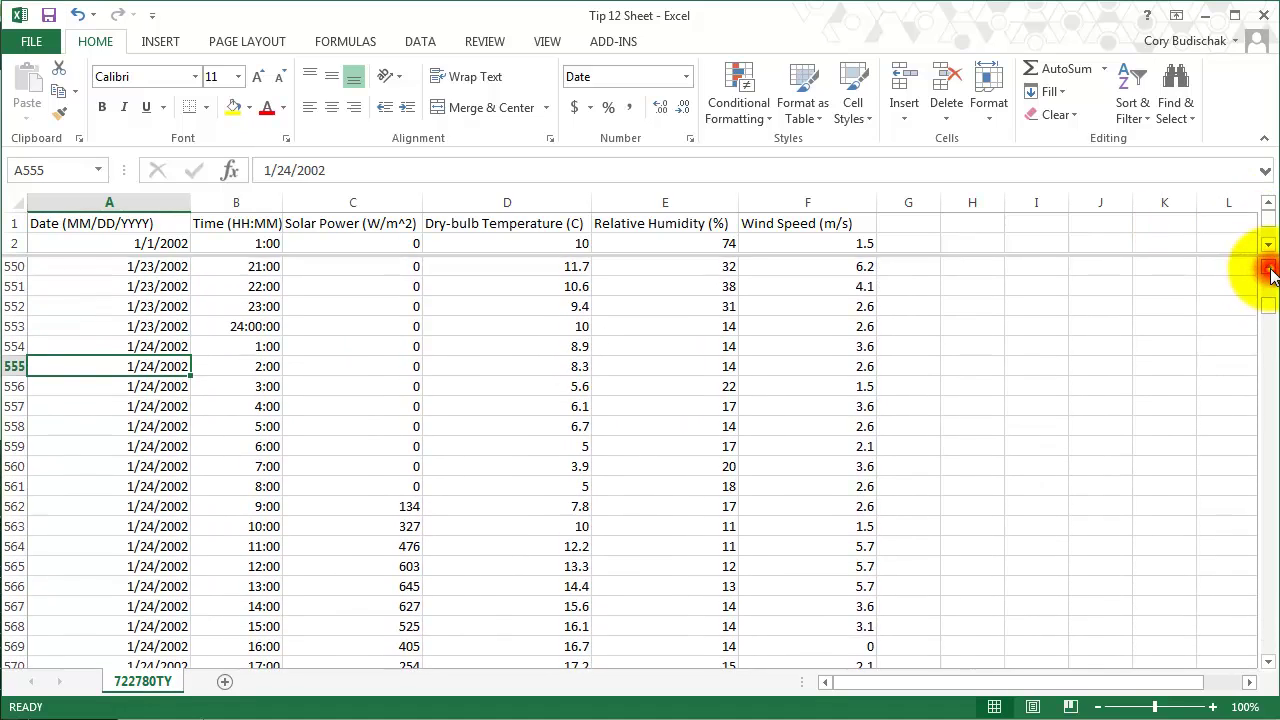
scroll(1271, 275, up, 3)
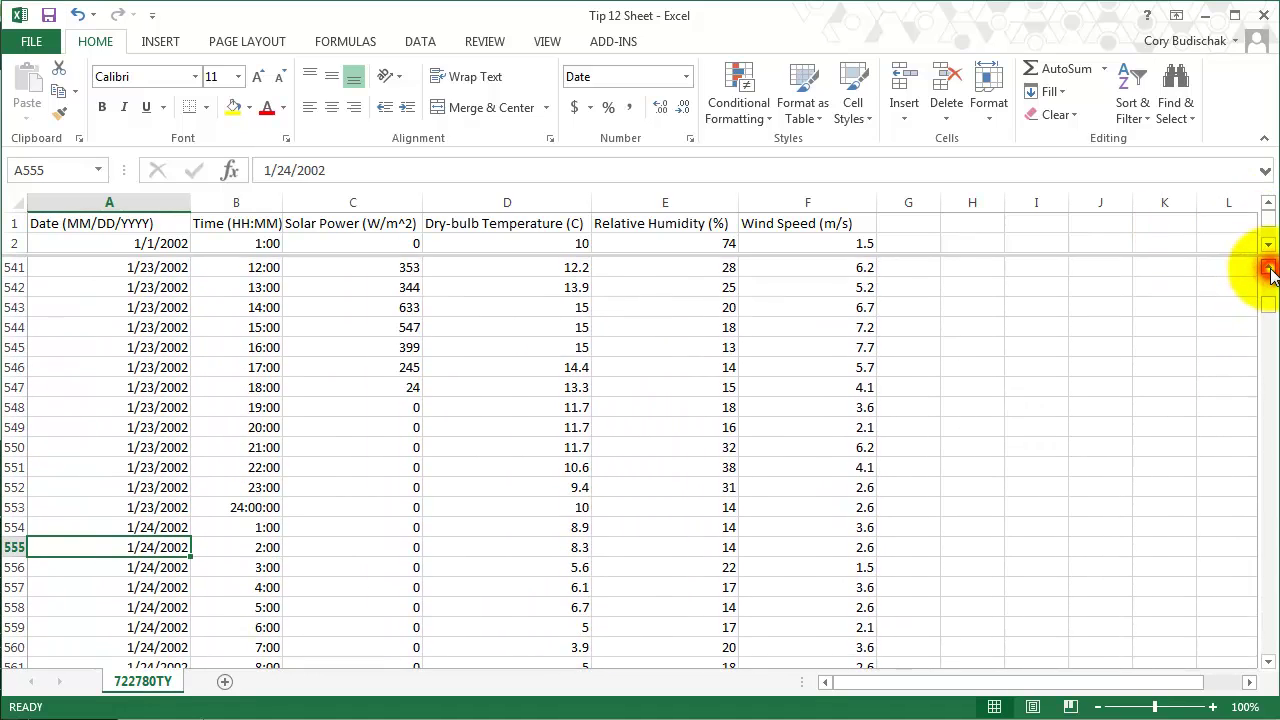
scroll(1271, 275, up, 3)
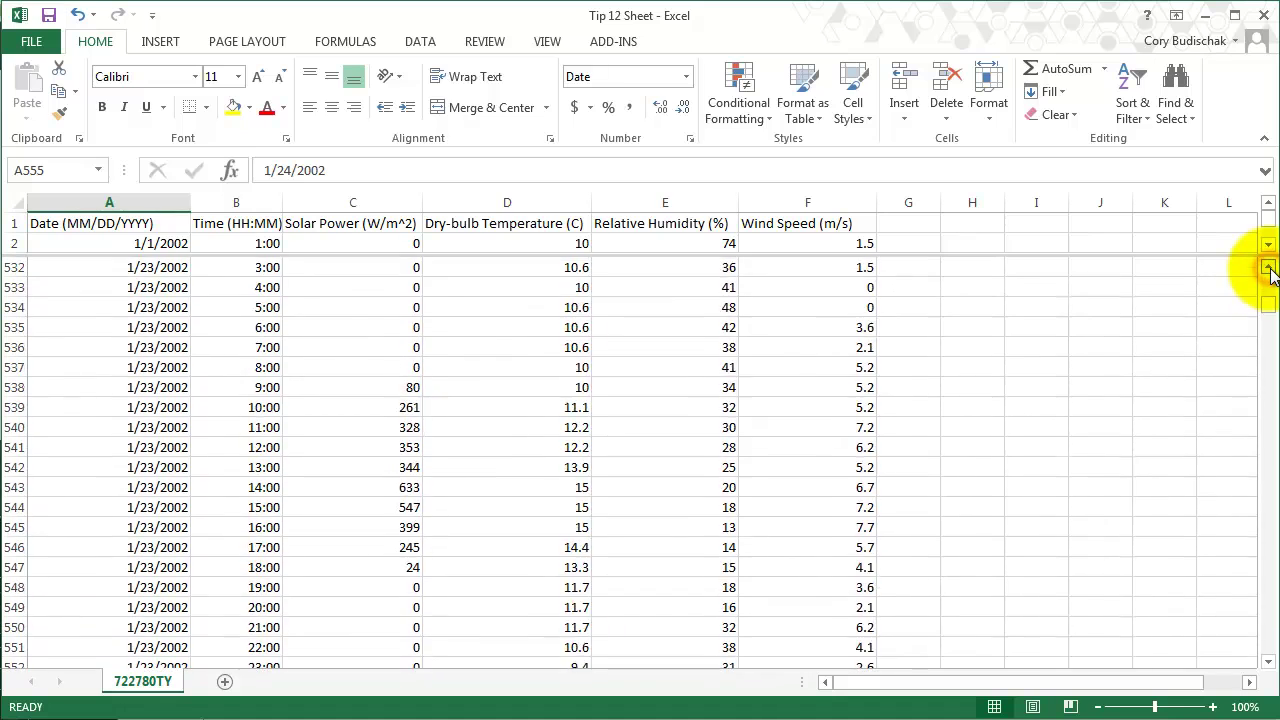
scroll(1271, 275, up, 6)
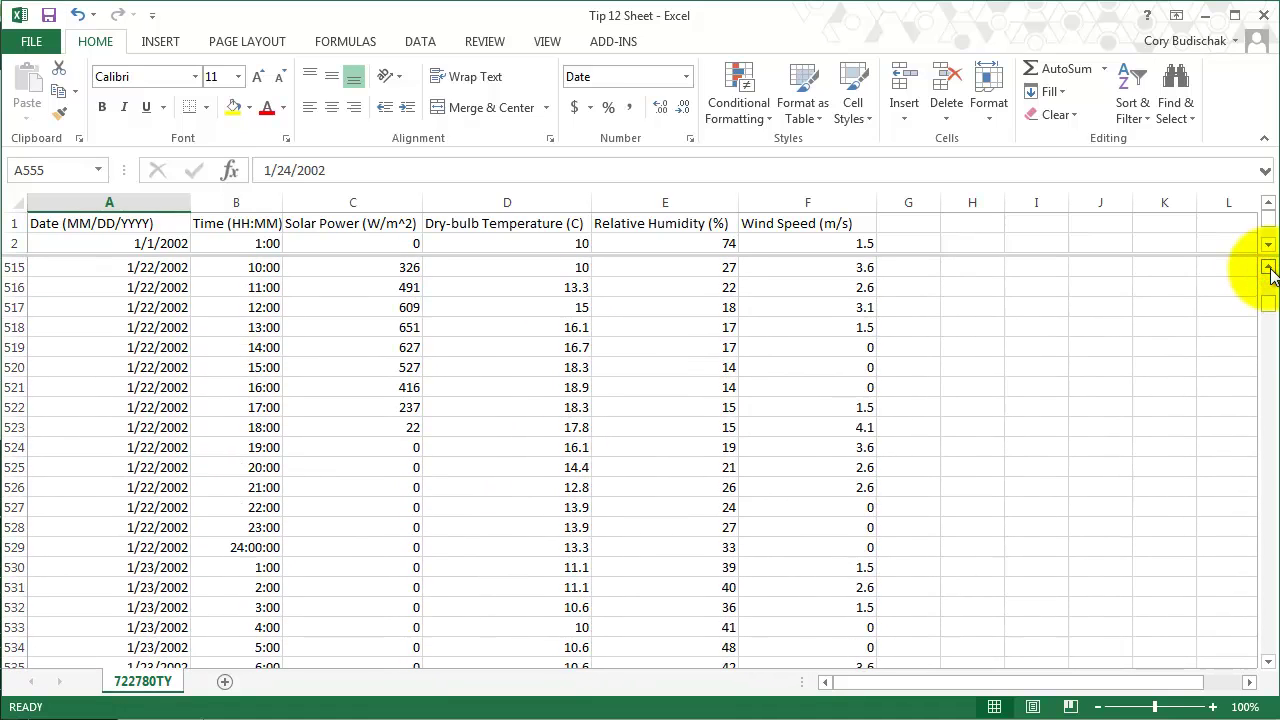
click(1178, 112)
click(1212, 185)
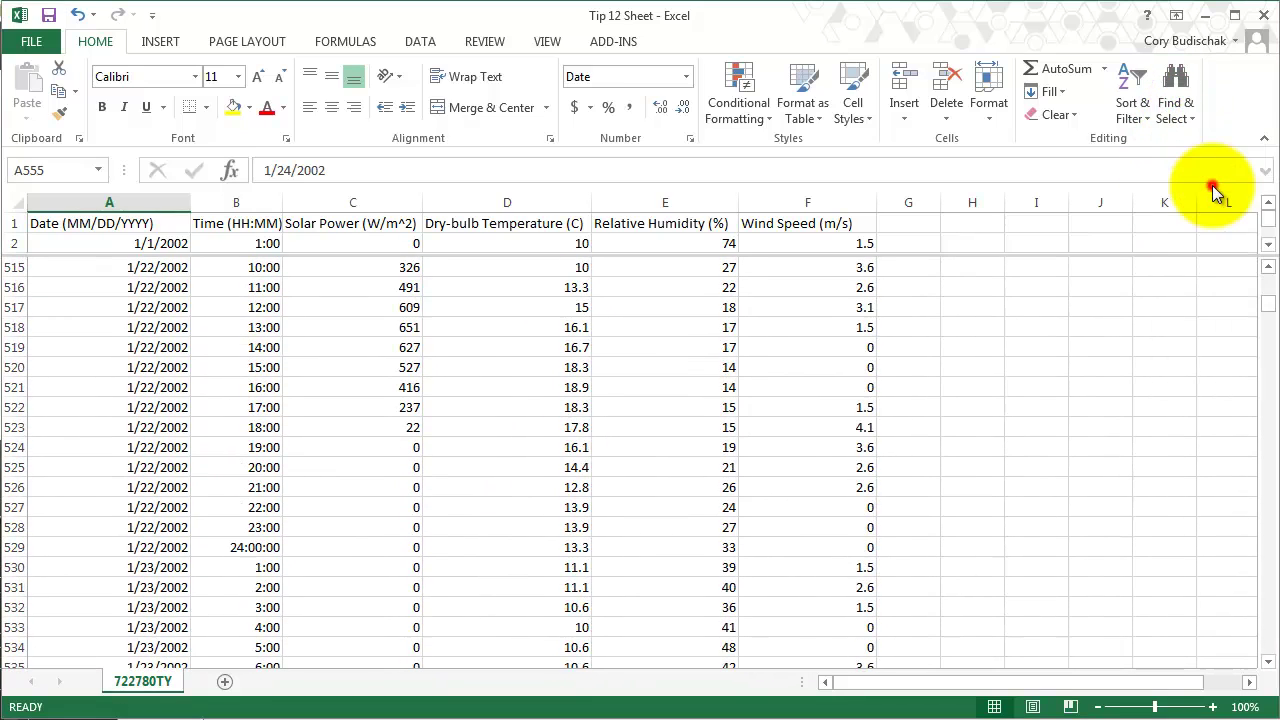
text(A500)
key(Return)
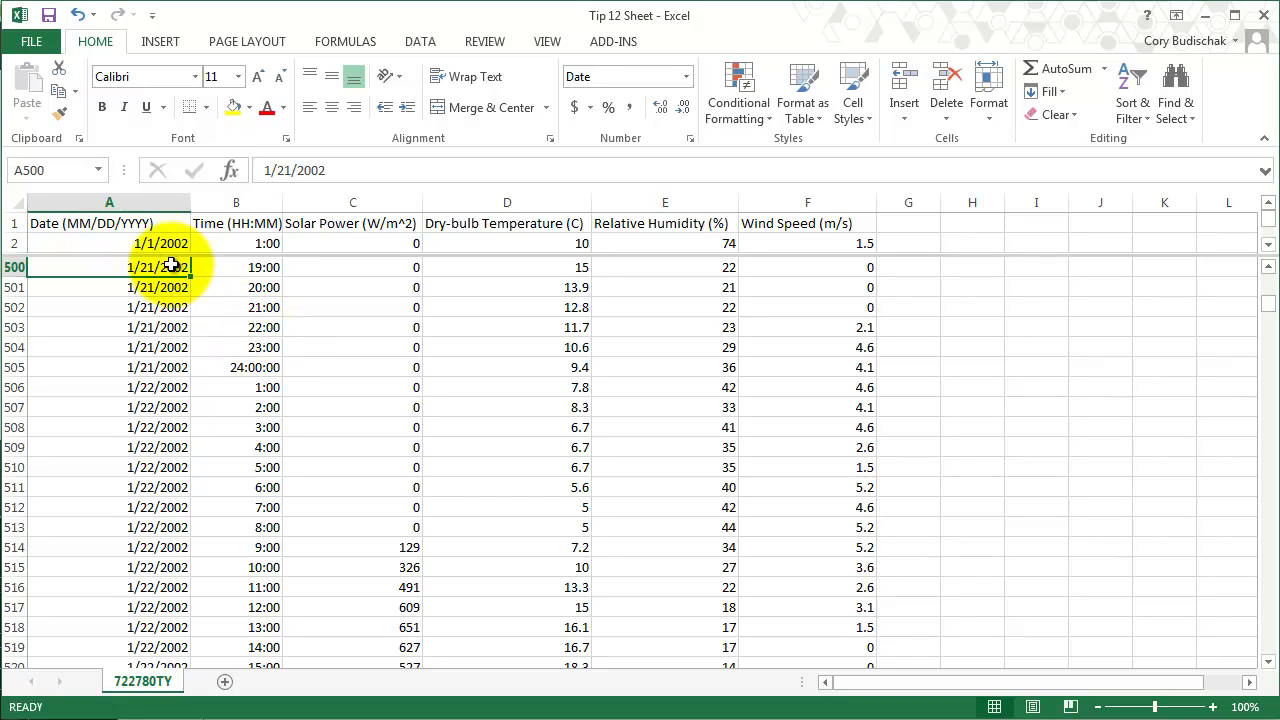
Select the Solar Power data by sweeping continuously from C500 up to the header in C1
click(370, 266)
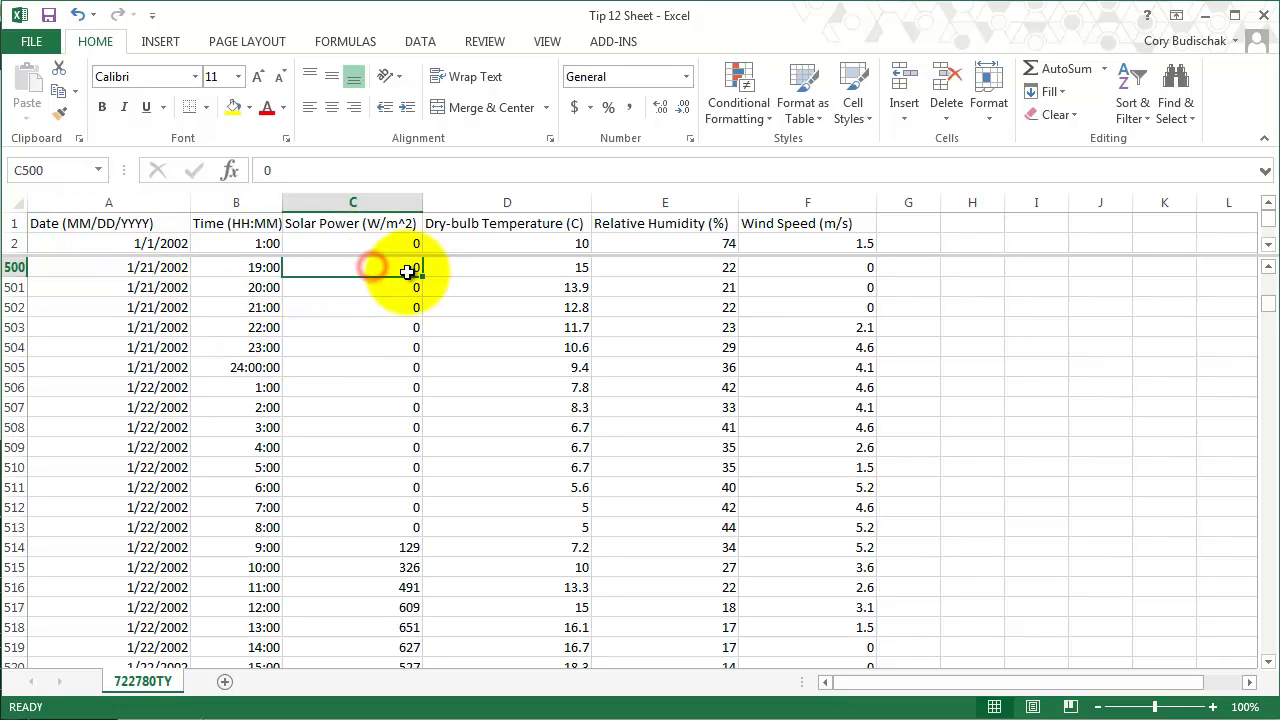
drag(407, 271, 375, 226)
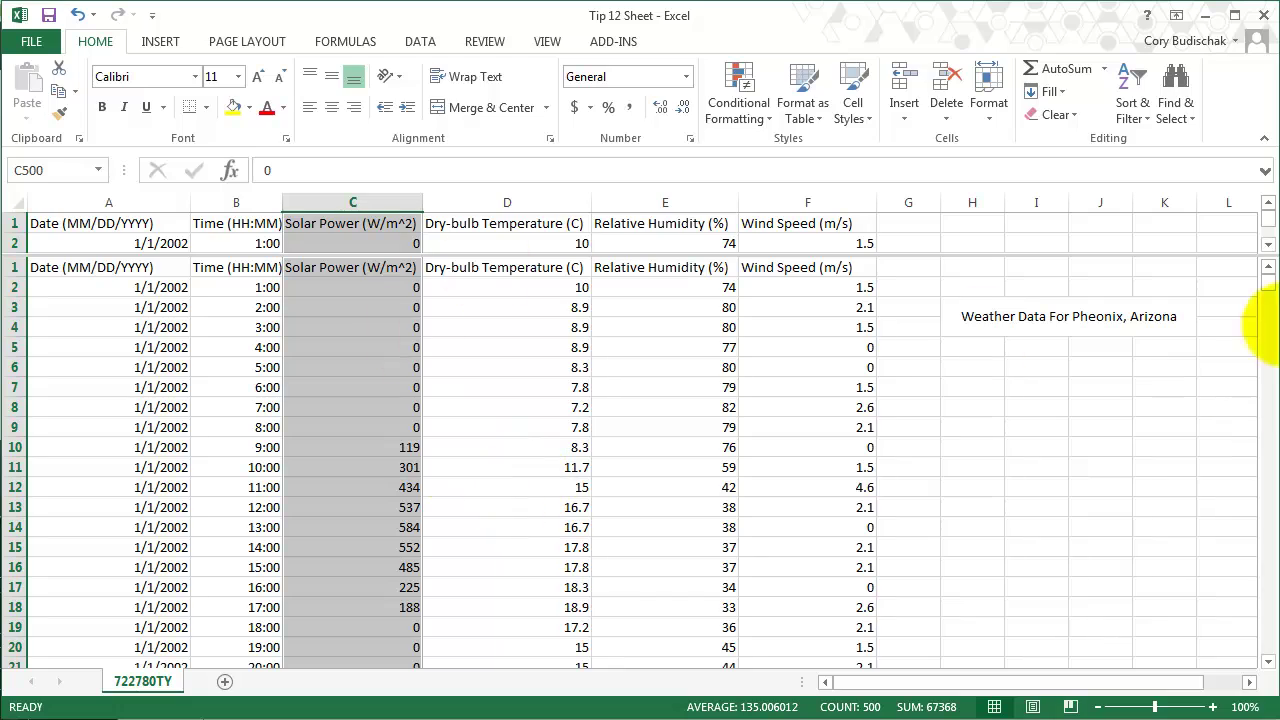
Return to row 500 and select C1:C500 by picking C500 and extending the selection to the header in the upper pane
mouse_move(1268, 296)
mouse_down()
mouse_move(1268, 371)
mouse_move(1268, 302)
mouse_up()
click(517, 346)
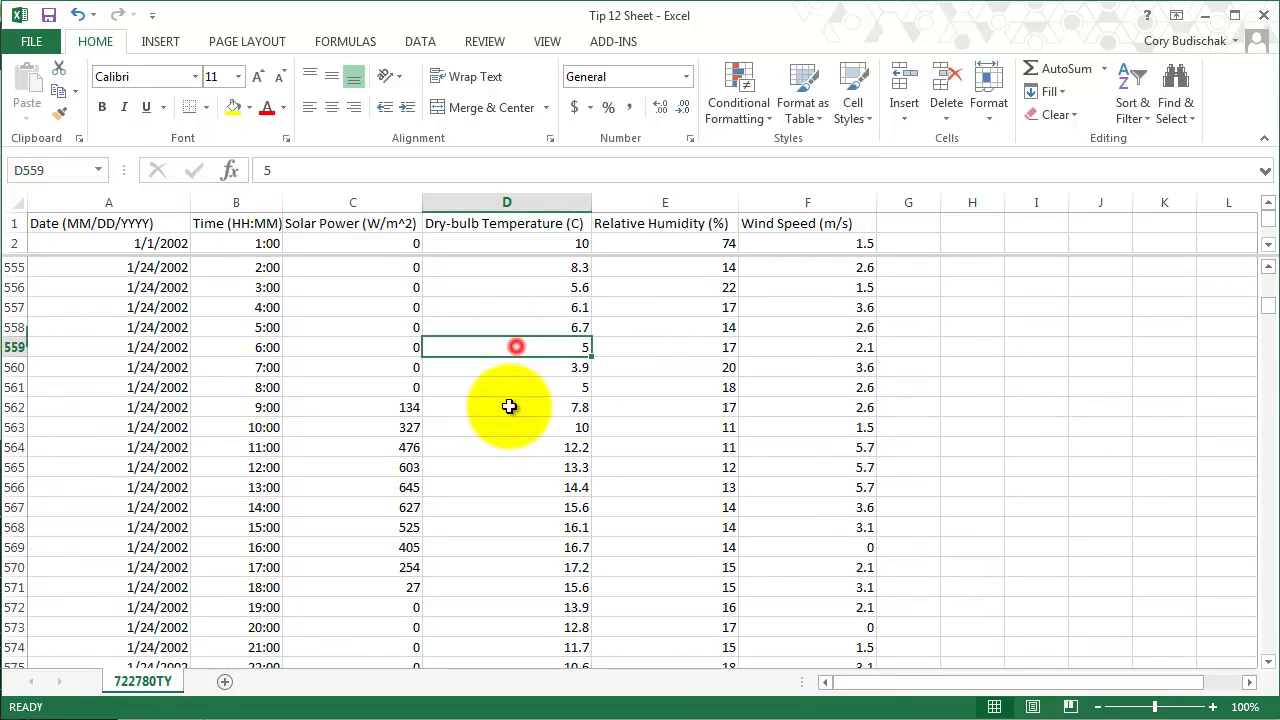
scroll(505, 443, up, 6)
scroll(505, 443, up, 13)
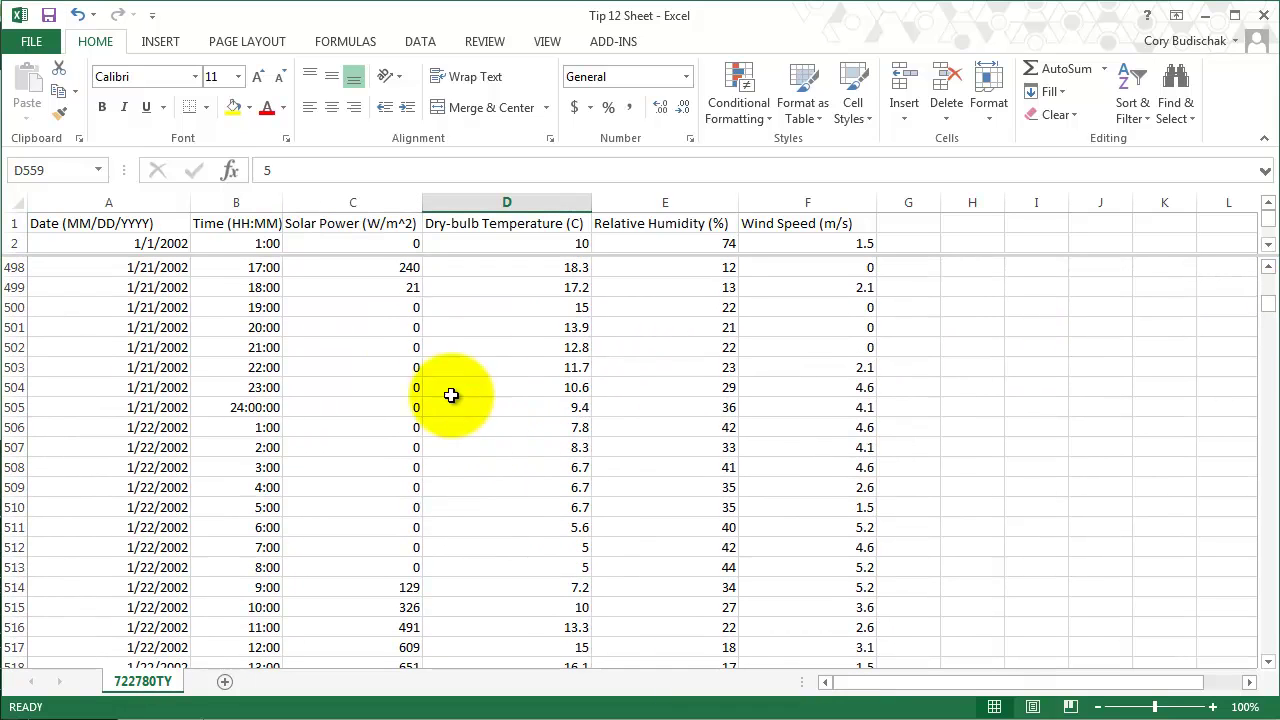
click(372, 307)
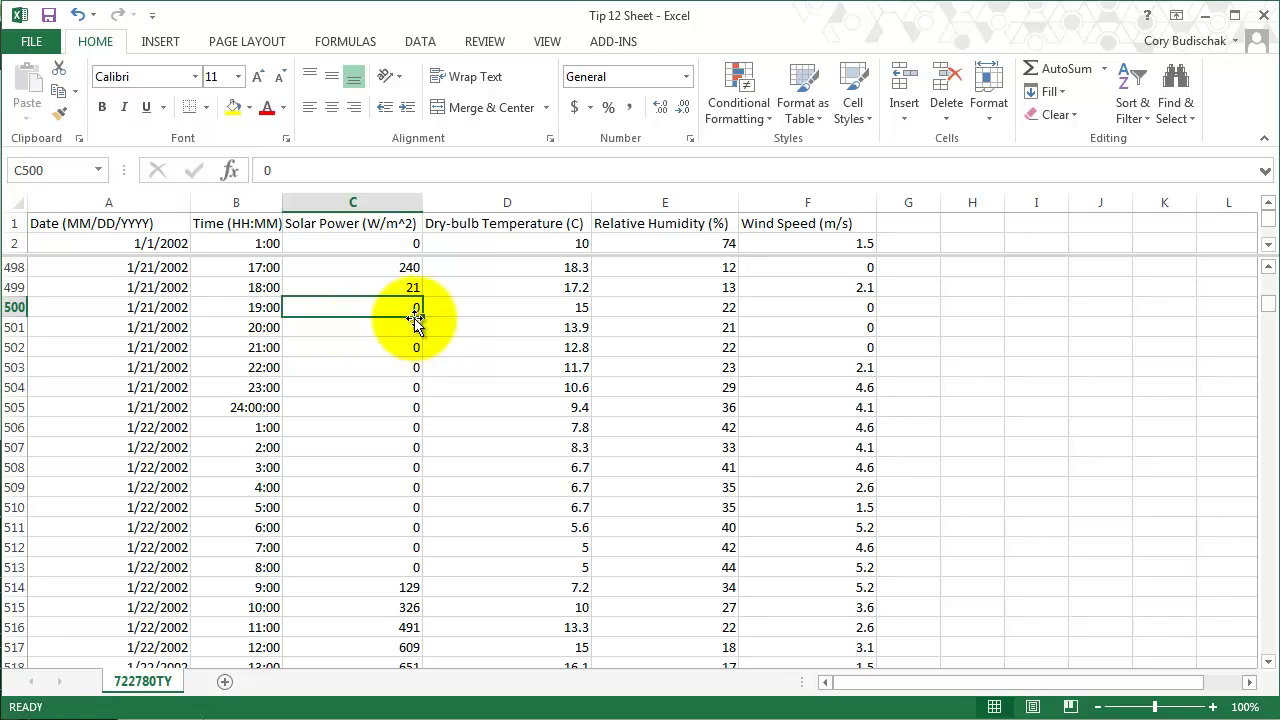
shift+click(372, 225)
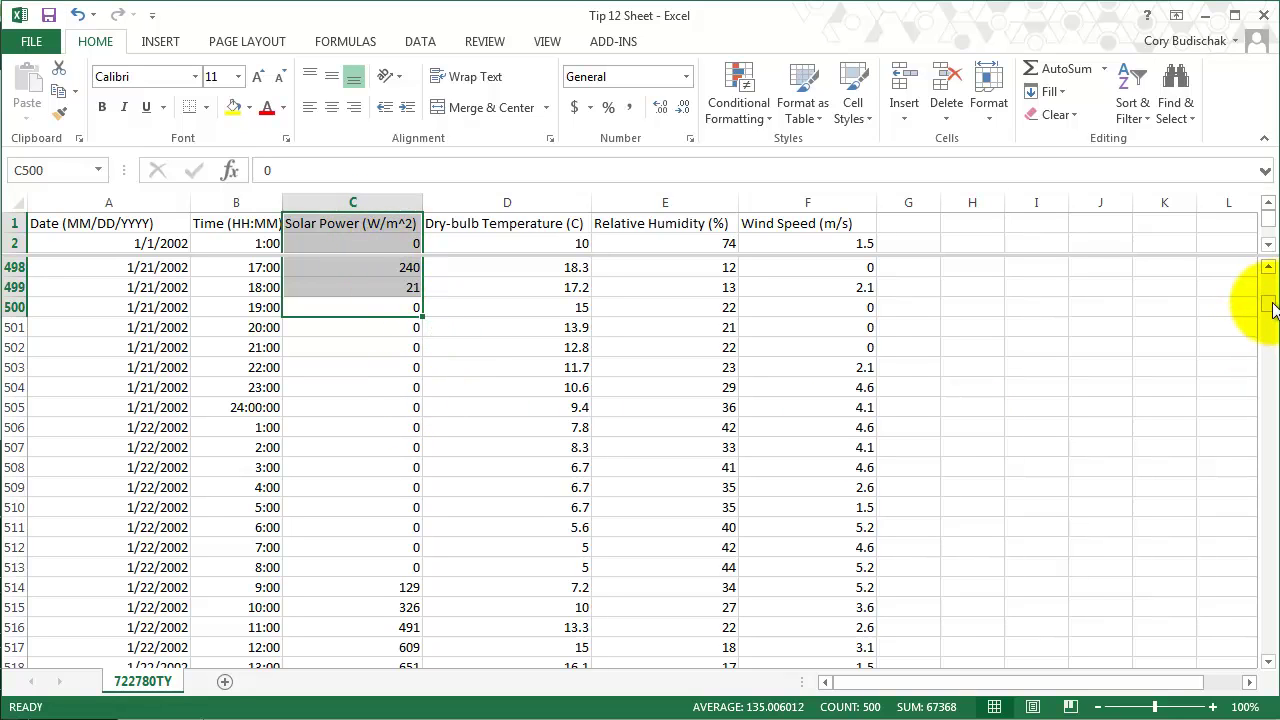
Build a non-adjacent selection of cells C304, C301, D301, E301 and F310 plus the range C311:F311
mouse_move(1268, 305)
mouse_down()
mouse_move(1272, 282)
mouse_move(1268, 296)
mouse_up()
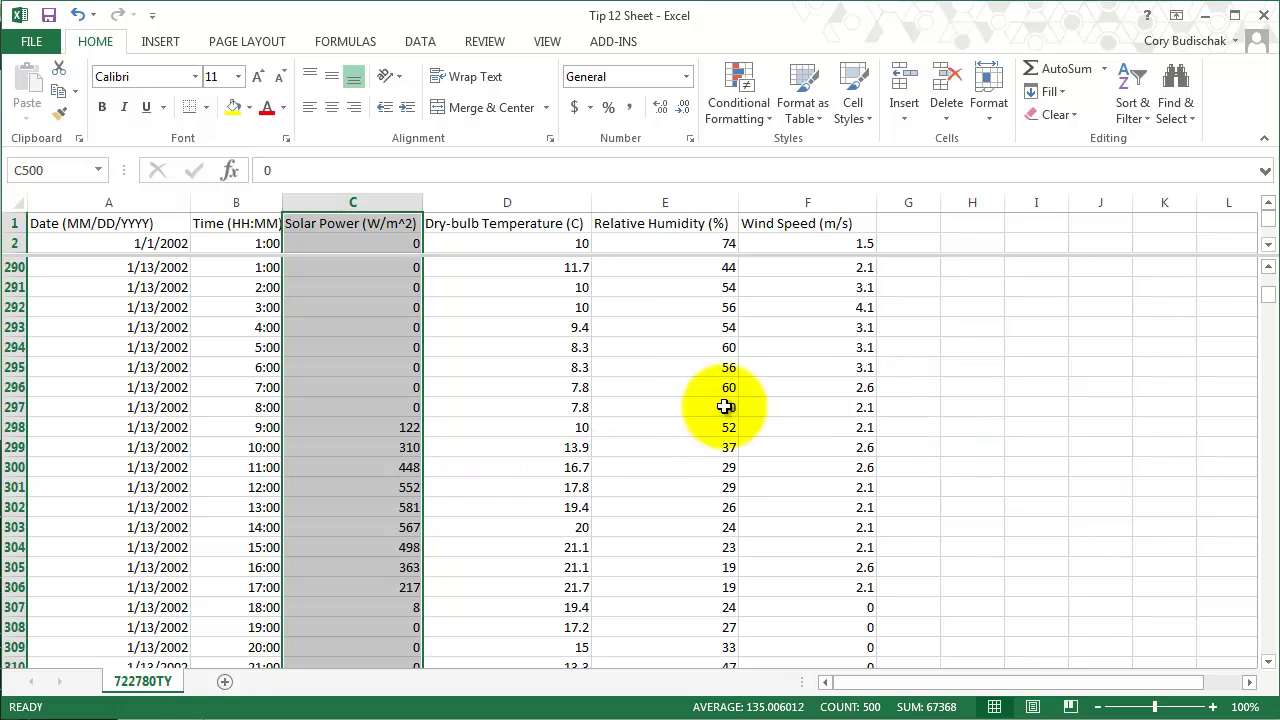
click(509, 467)
scroll(509, 515, down, 5)
scroll(509, 520, up, 2)
scroll(509, 523, up, 1)
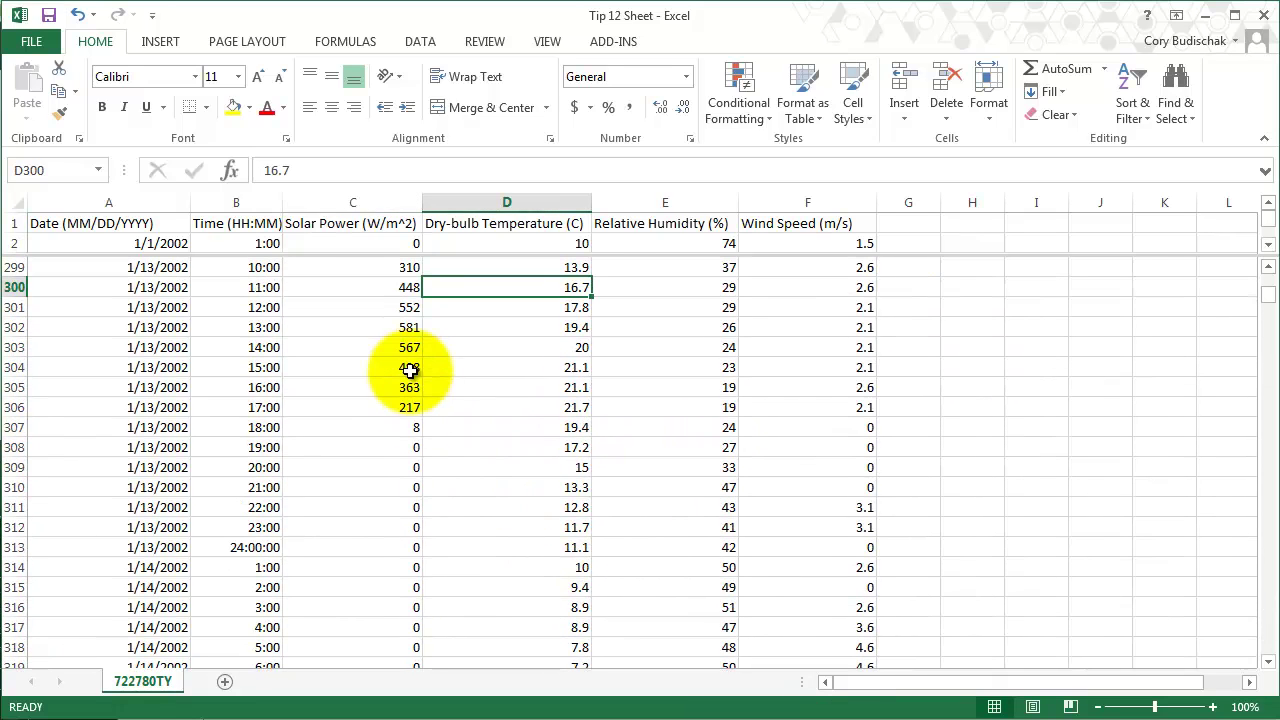
click(410, 369)
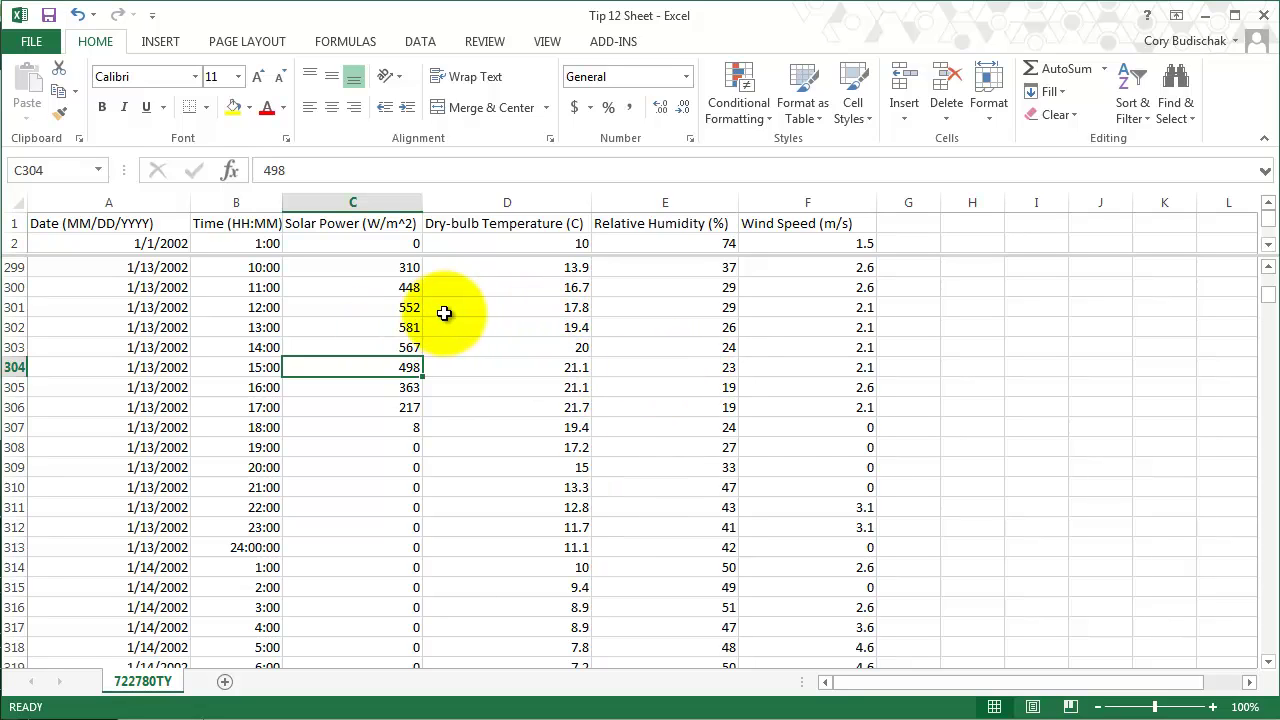
ctrl+click(392, 306)
ctrl+click(515, 305)
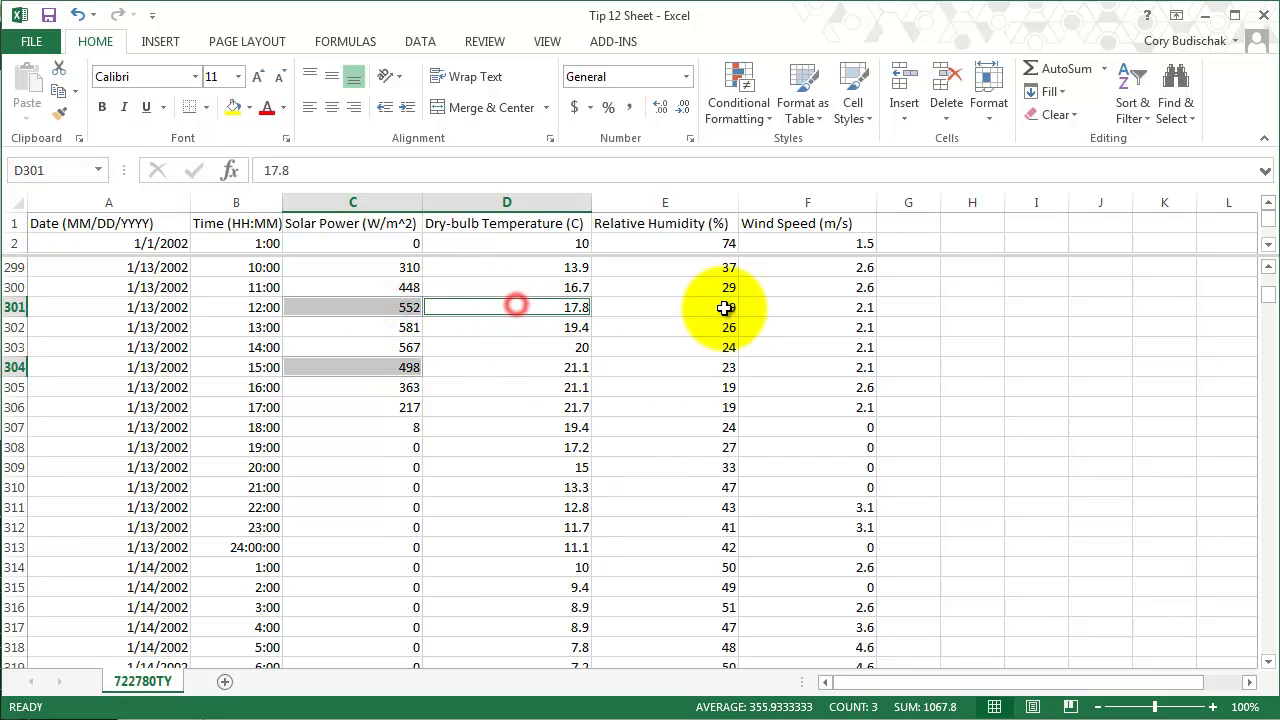
ctrl+click(730, 307)
ctrl+click(784, 485)
drag(390, 507, 823, 509)
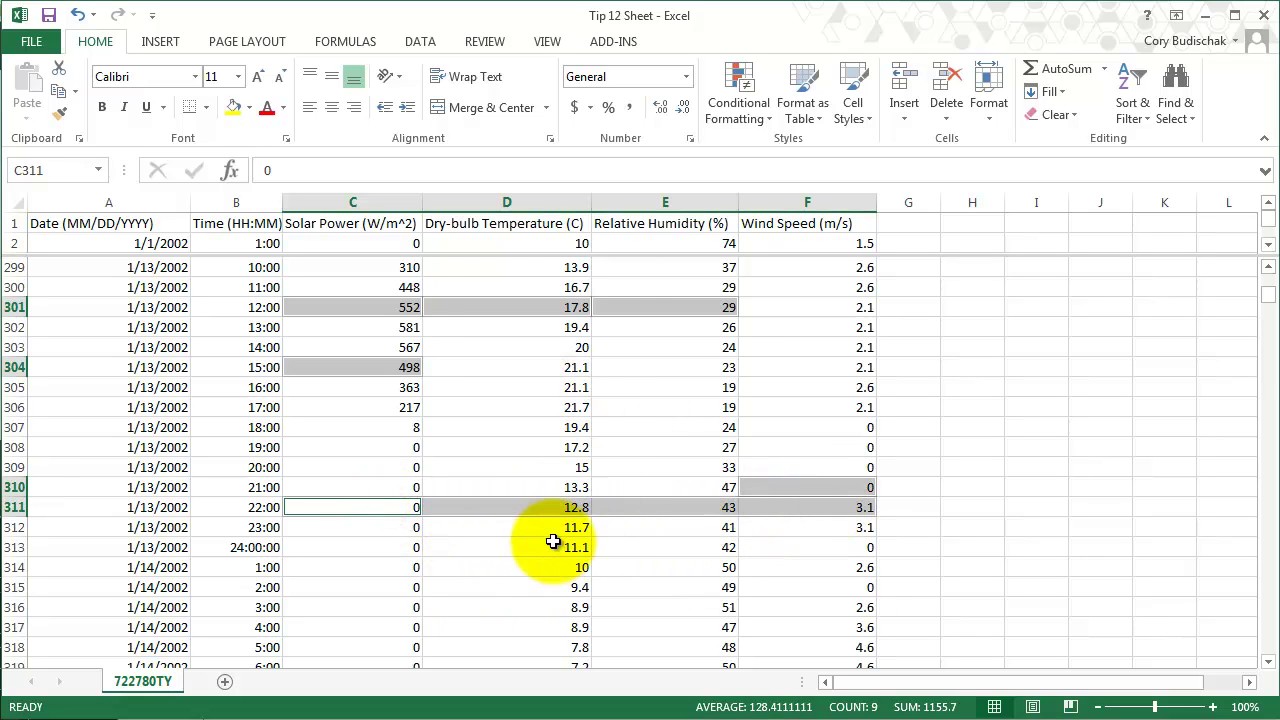
Select contiguous ranges anchored at C314, extending to C301, F314 and F302, and select the block C300:D314
click(375, 567)
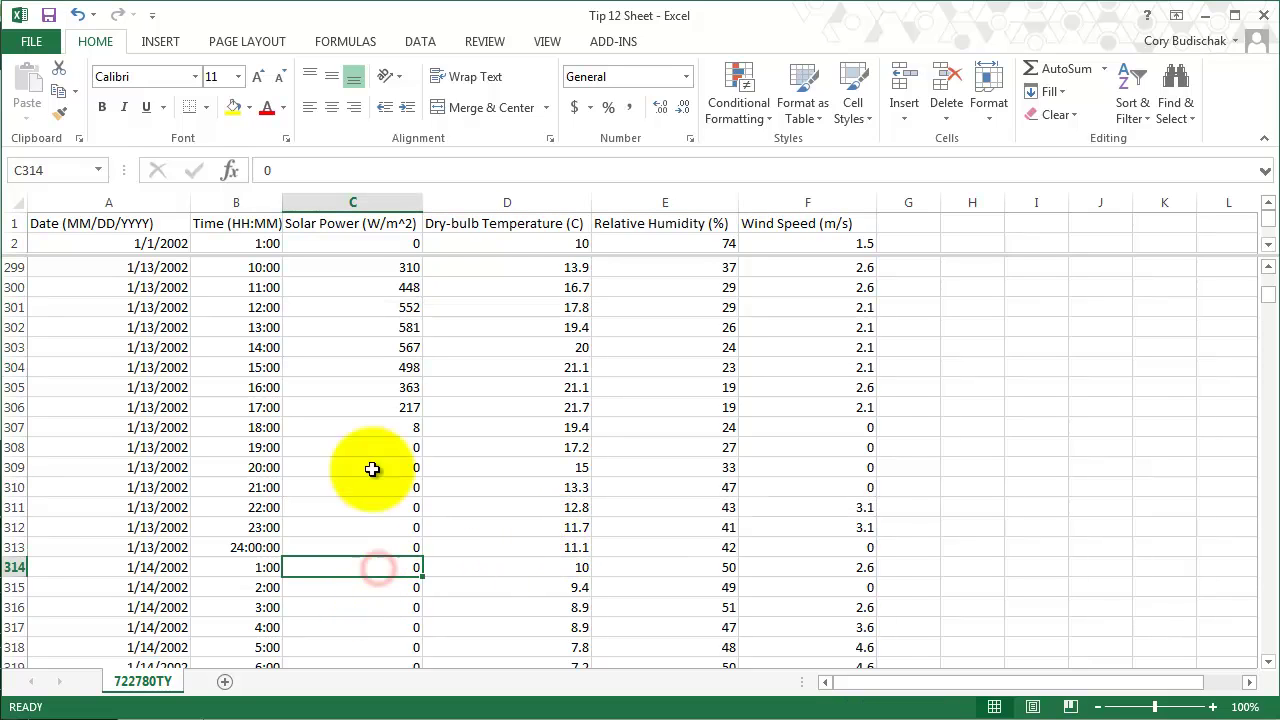
shift+click(377, 307)
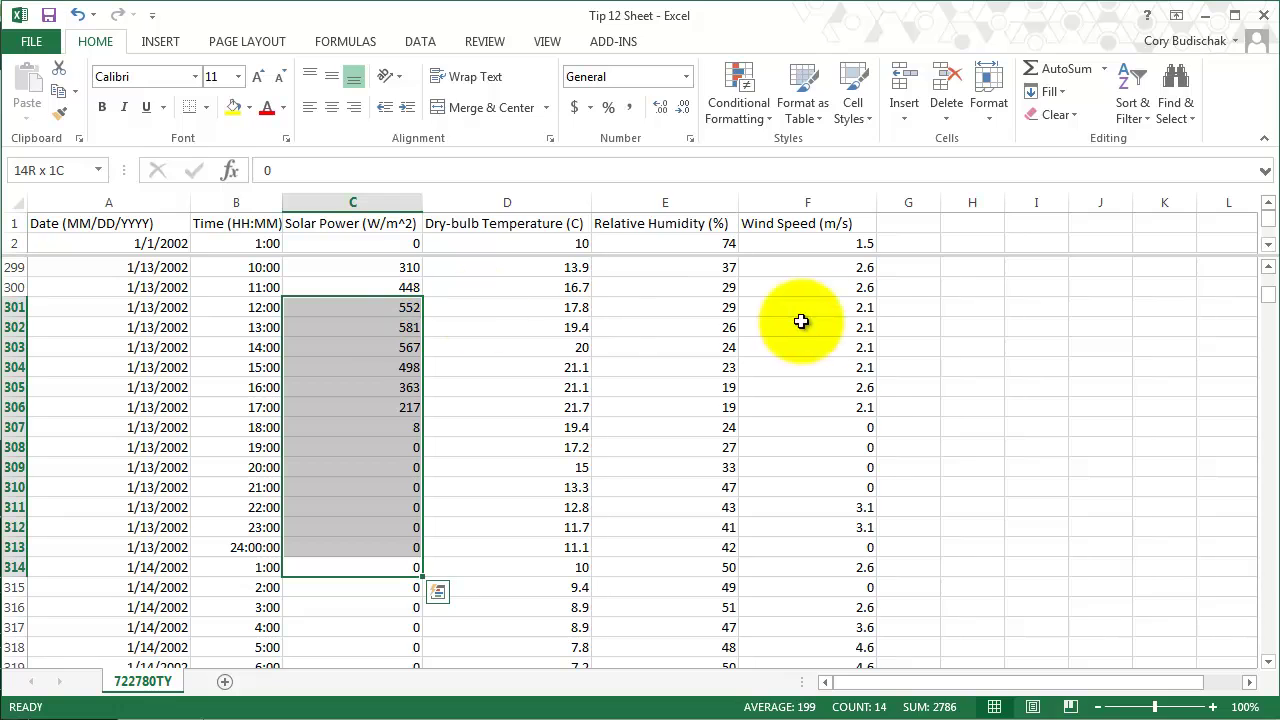
shift+click(834, 567)
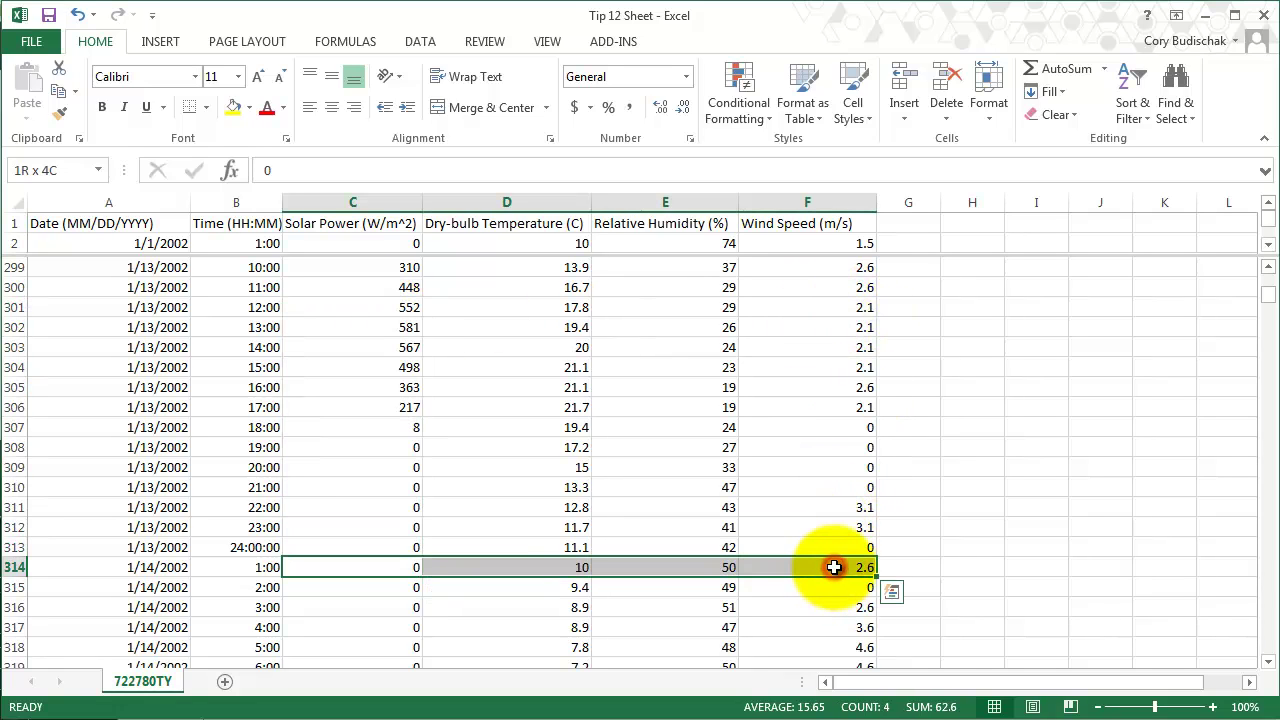
shift+click(835, 324)
shift+click(835, 324)
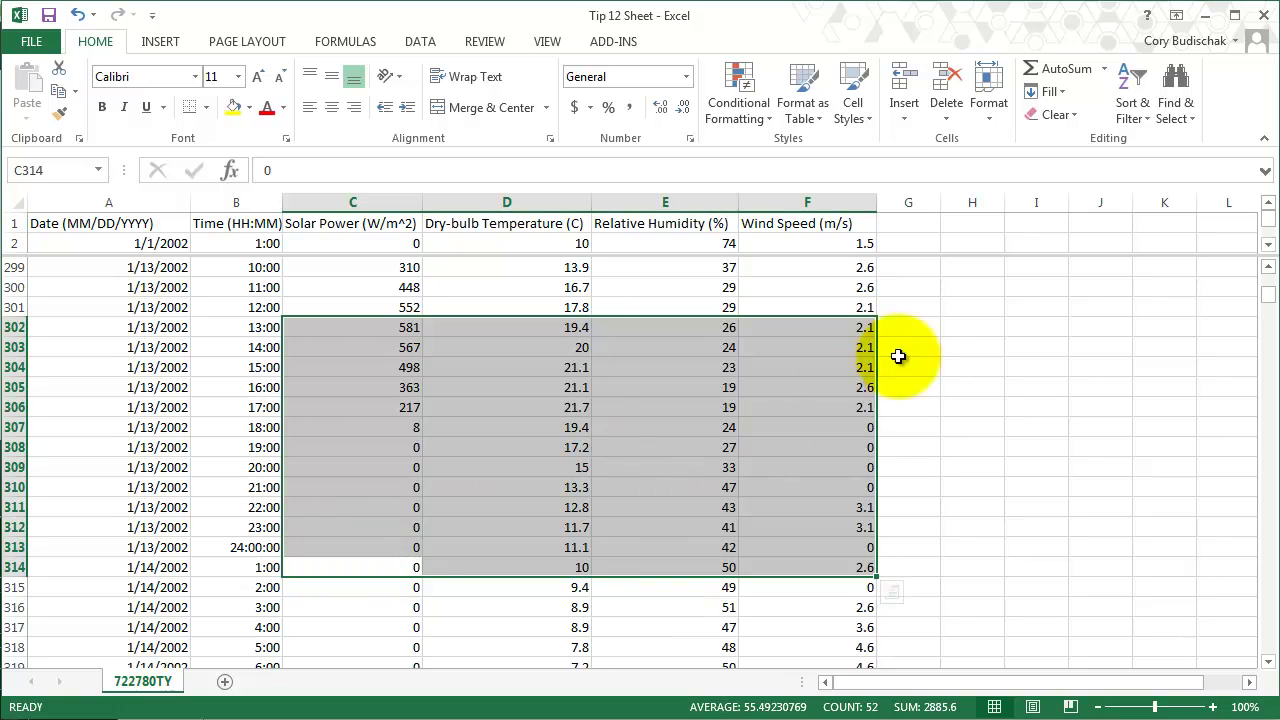
click(411, 288)
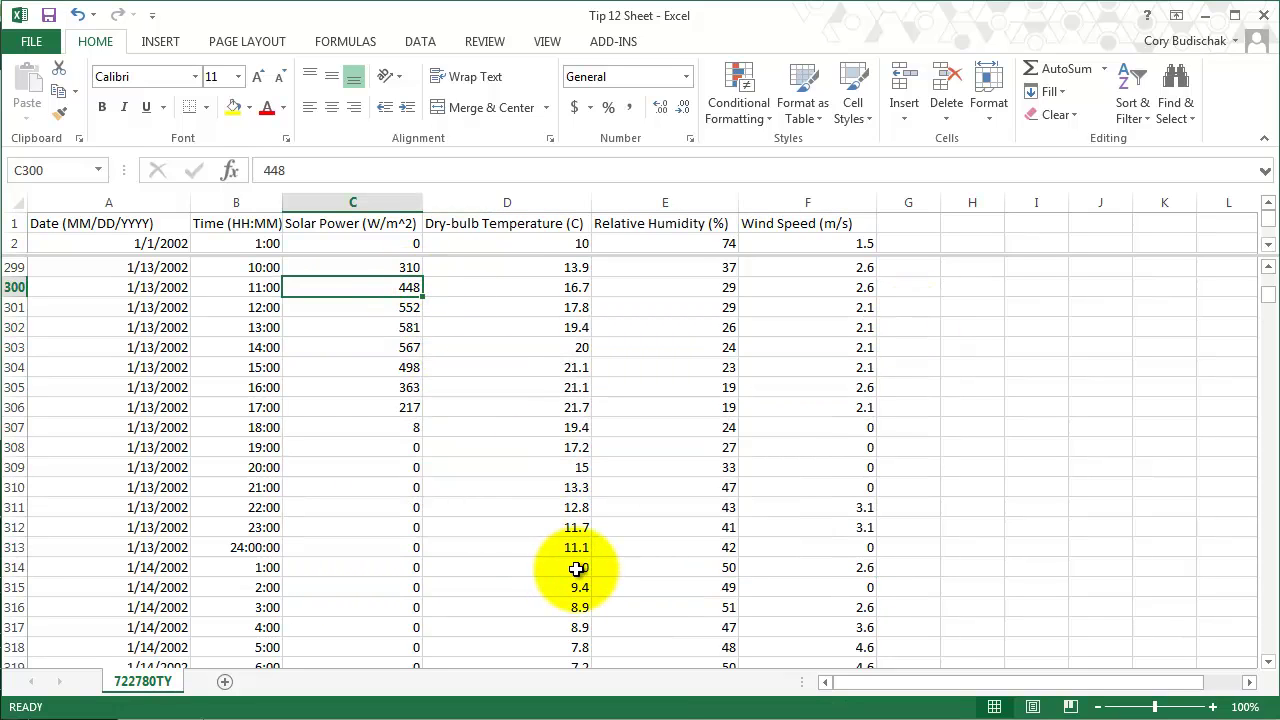
shift+click(577, 569)
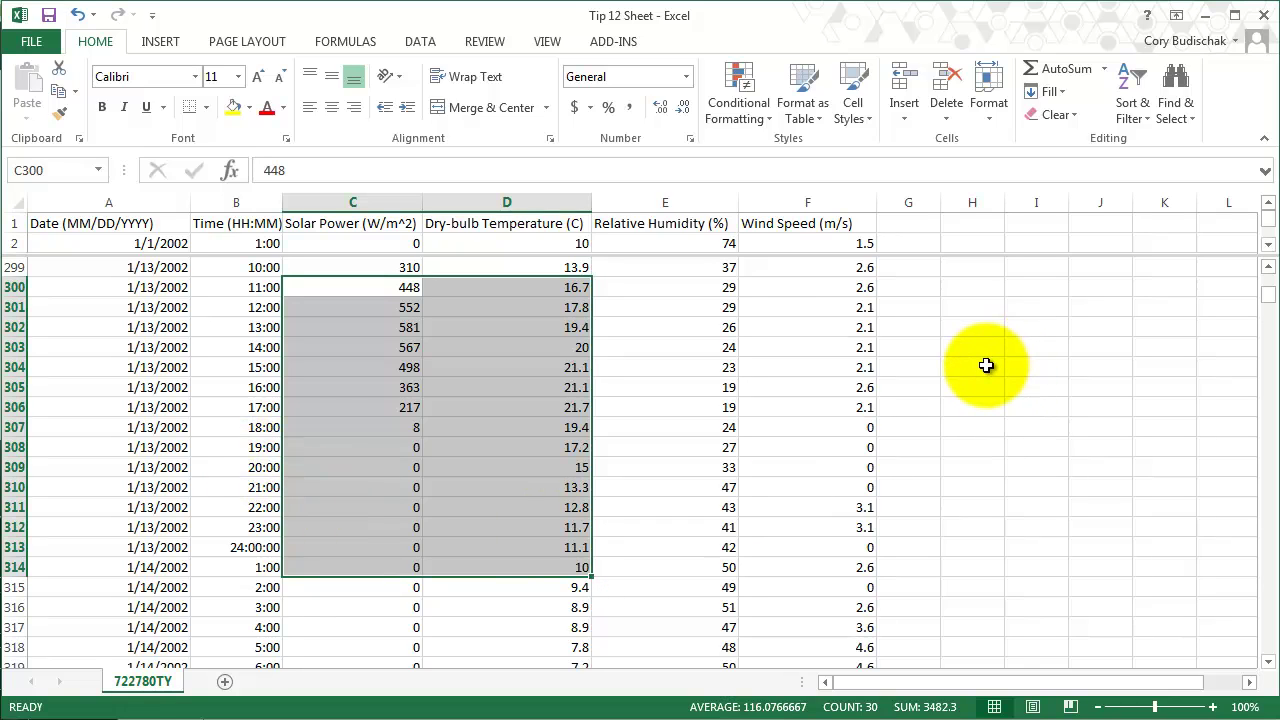
Enter the heading Temp (F) in cell G1 and widen column G
click(912, 222)
drag(940, 203, 997, 203)
text(Temp (F)
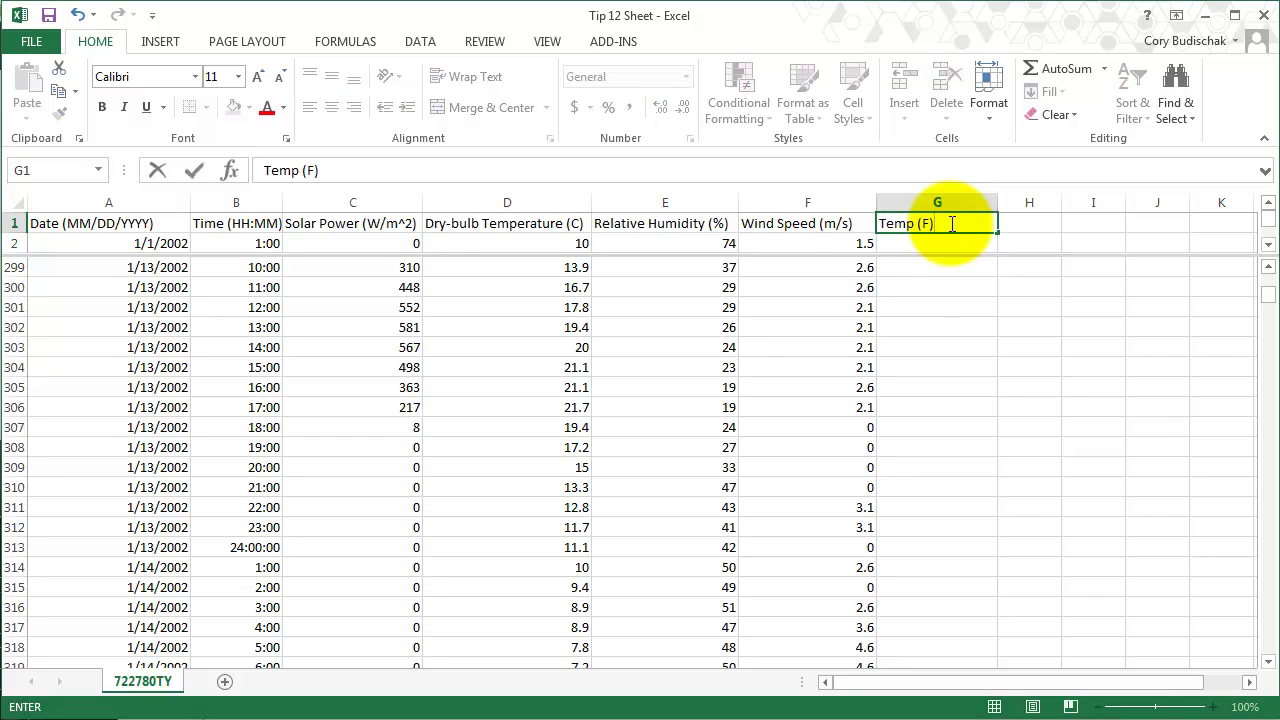
key(Return)
Enter the Celsius-to-Fahrenheit formula =9/5*D2+32 in cell G2
text(=)
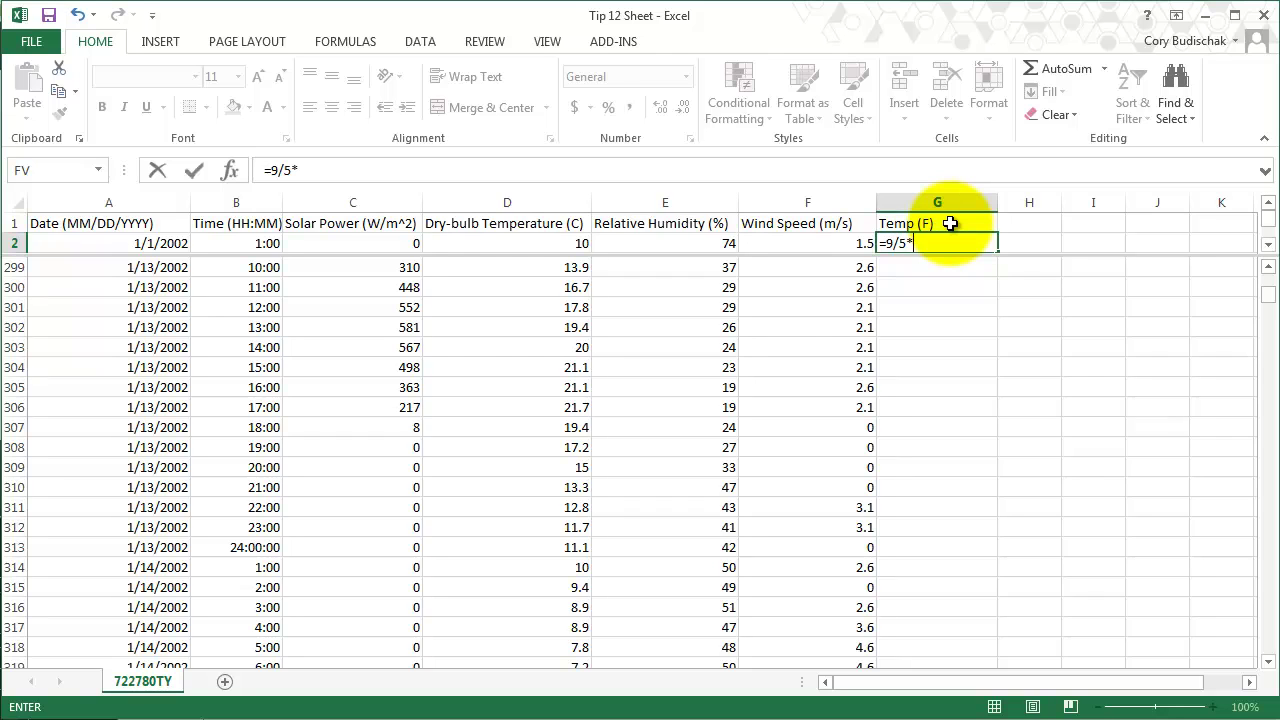
text(9/5*)
click(577, 243)
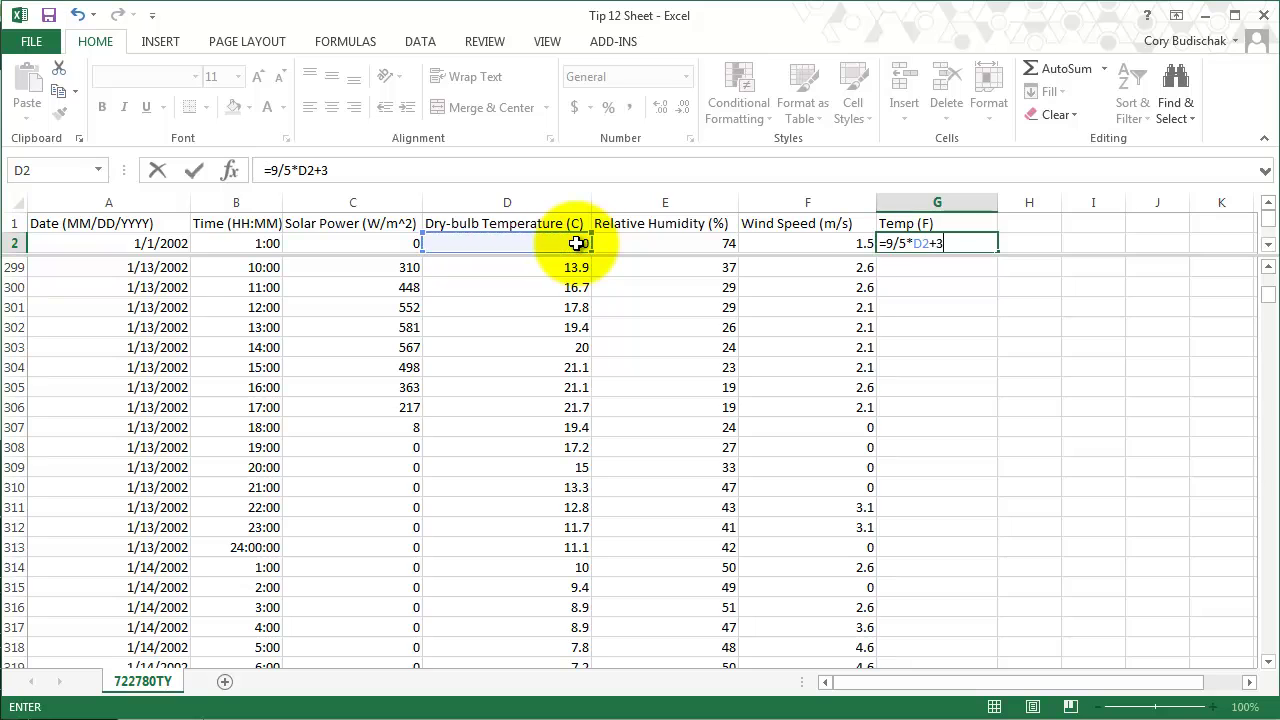
key(Return)
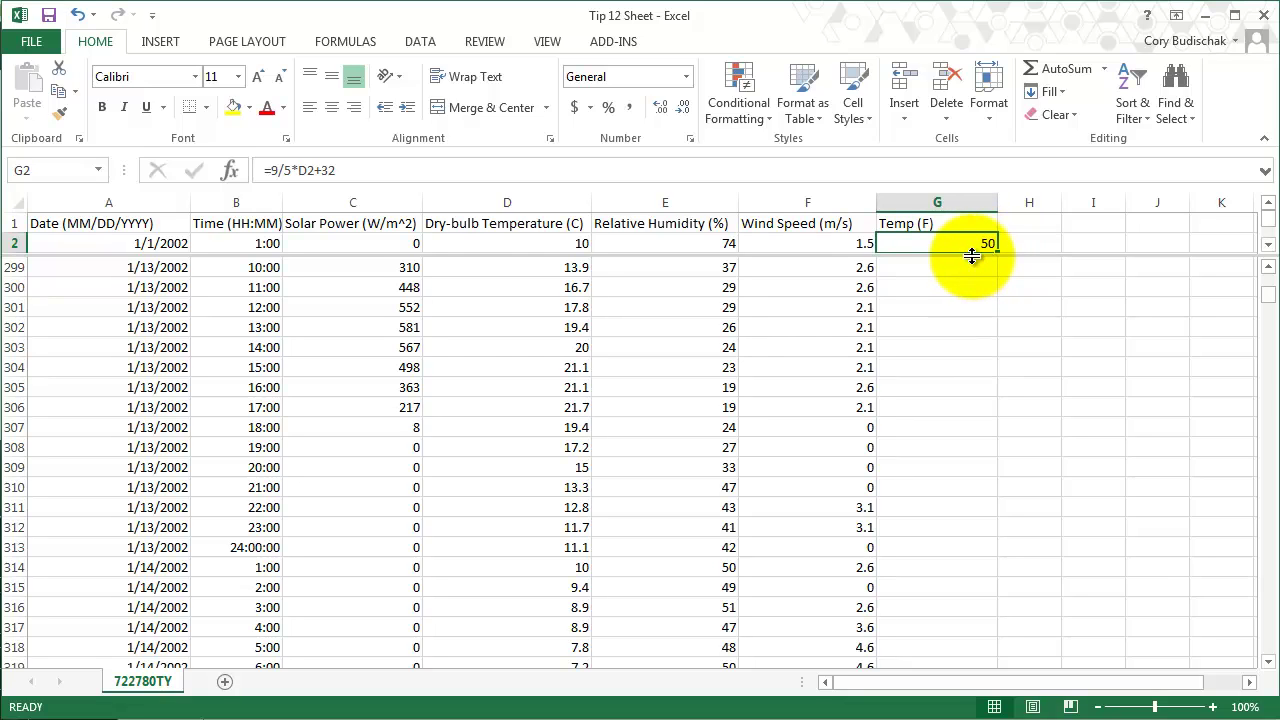
Fill the G2 formula down to row 1867 and move the split divider to just below row 12
drag(971, 256, 986, 291)
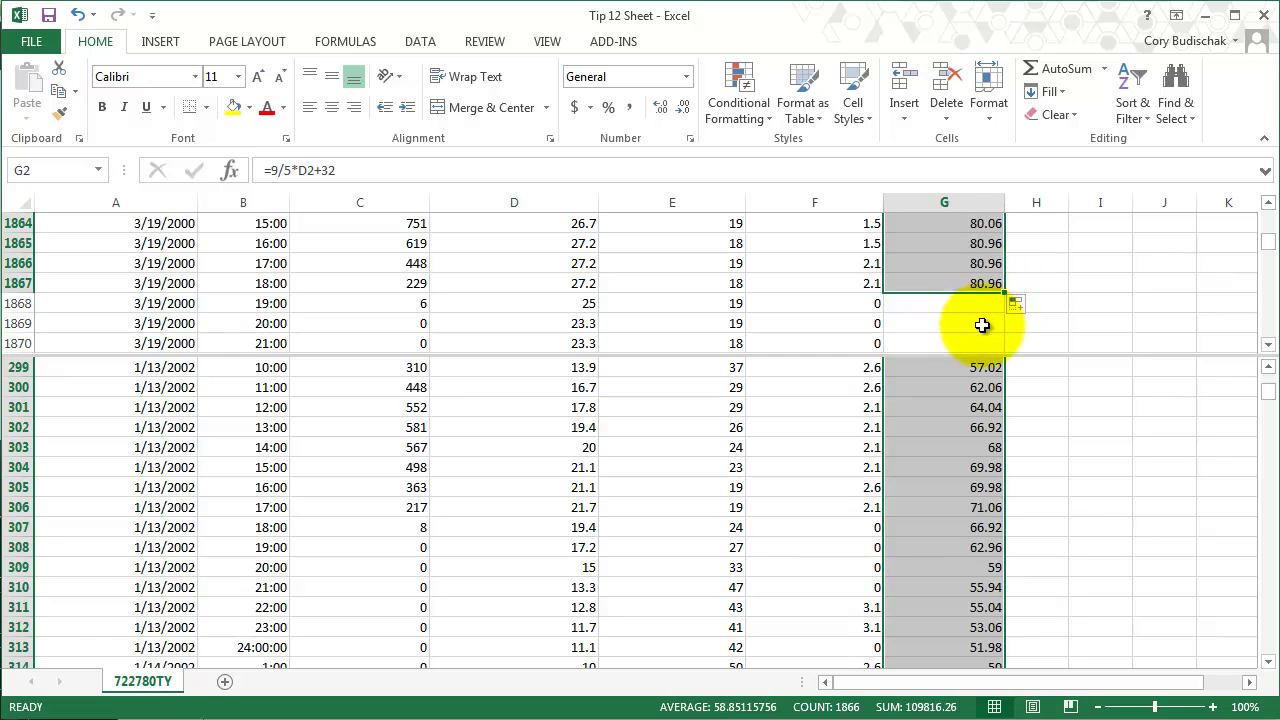
drag(1050, 357, 1070, 449)
drag(1260, 263, 1222, 208)
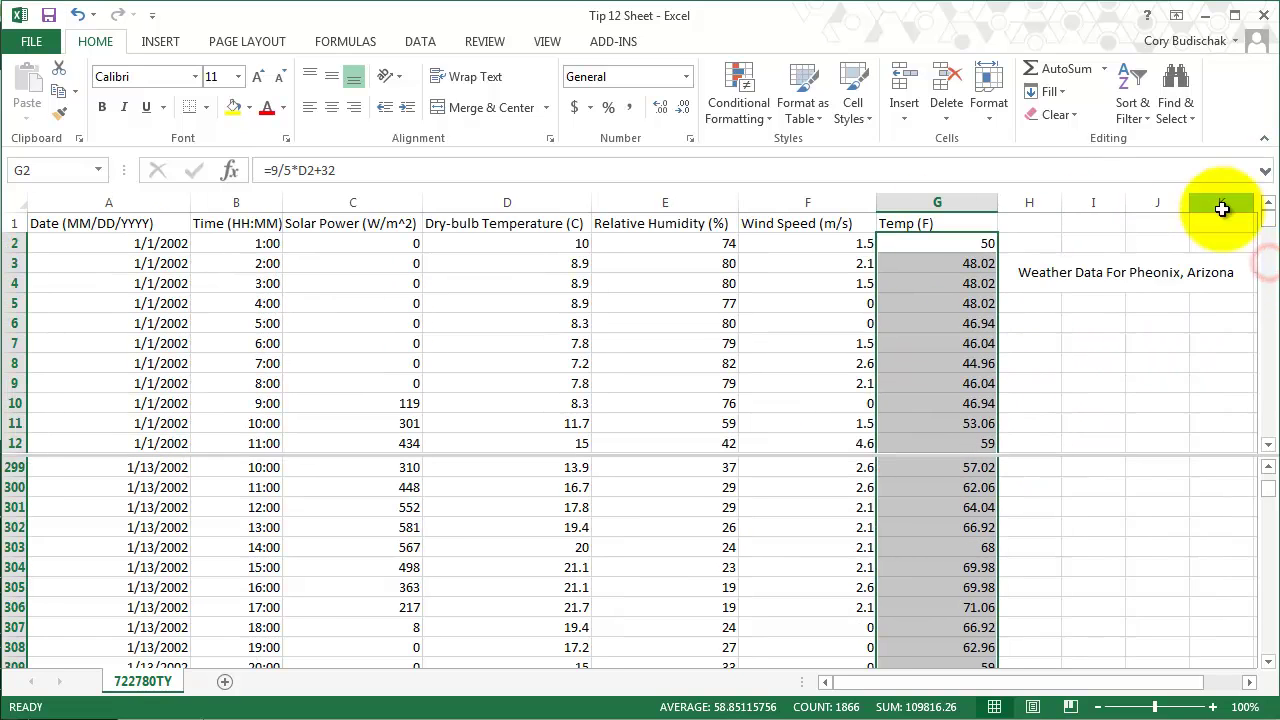
Auto-fill the G2 formula down the Temp (F) column and check the rows around 1776 in the lower pane
click(966, 244)
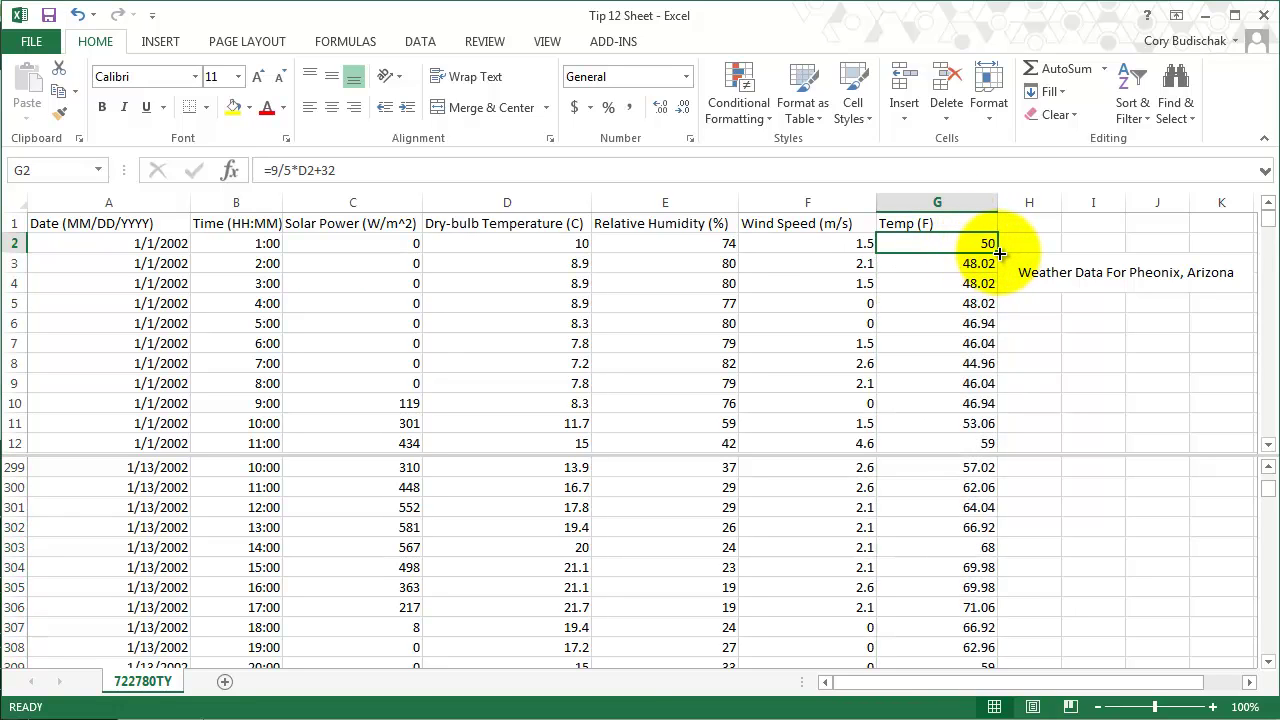
double_click(1000, 253)
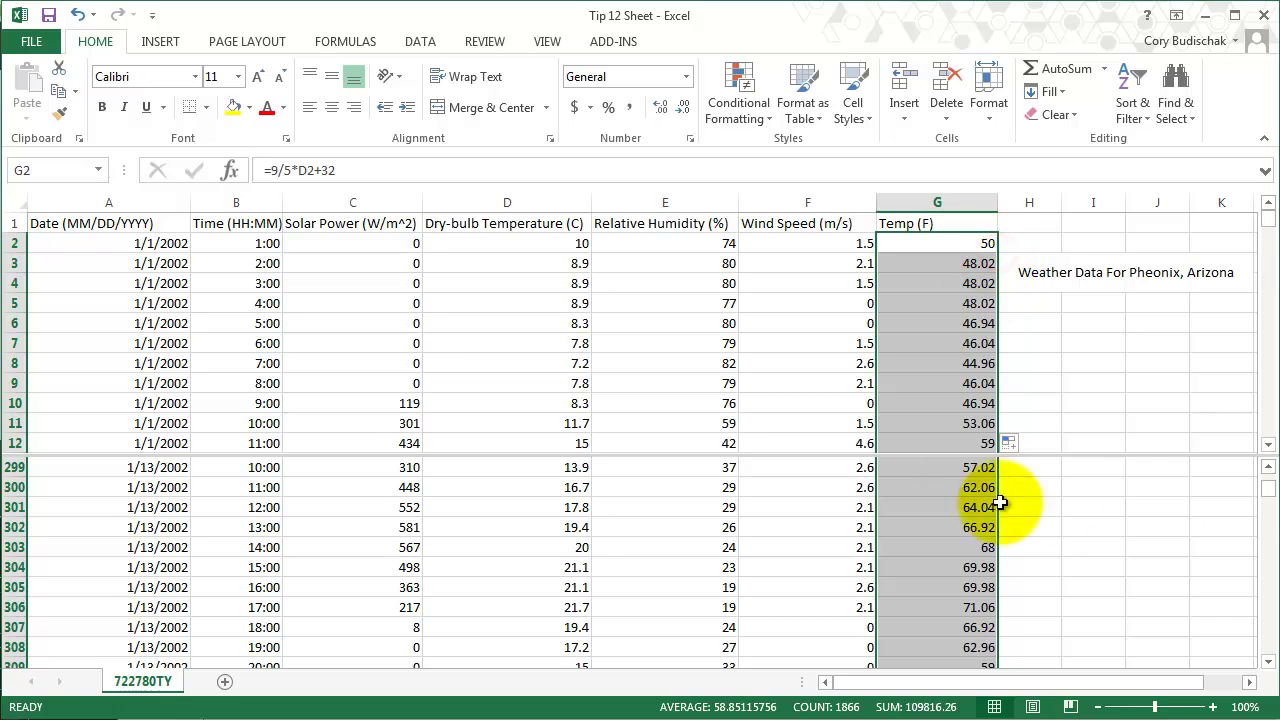
drag(1268, 490, 1260, 520)
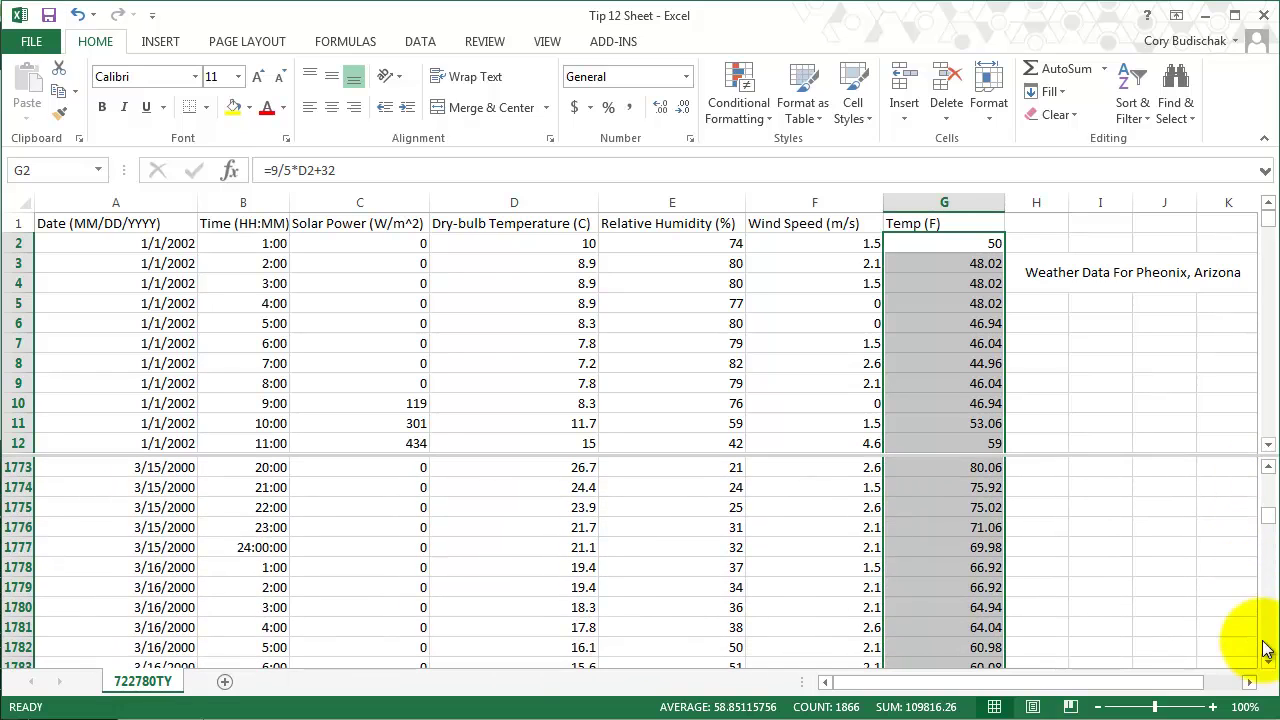
scroll(1268, 667, down, 1)
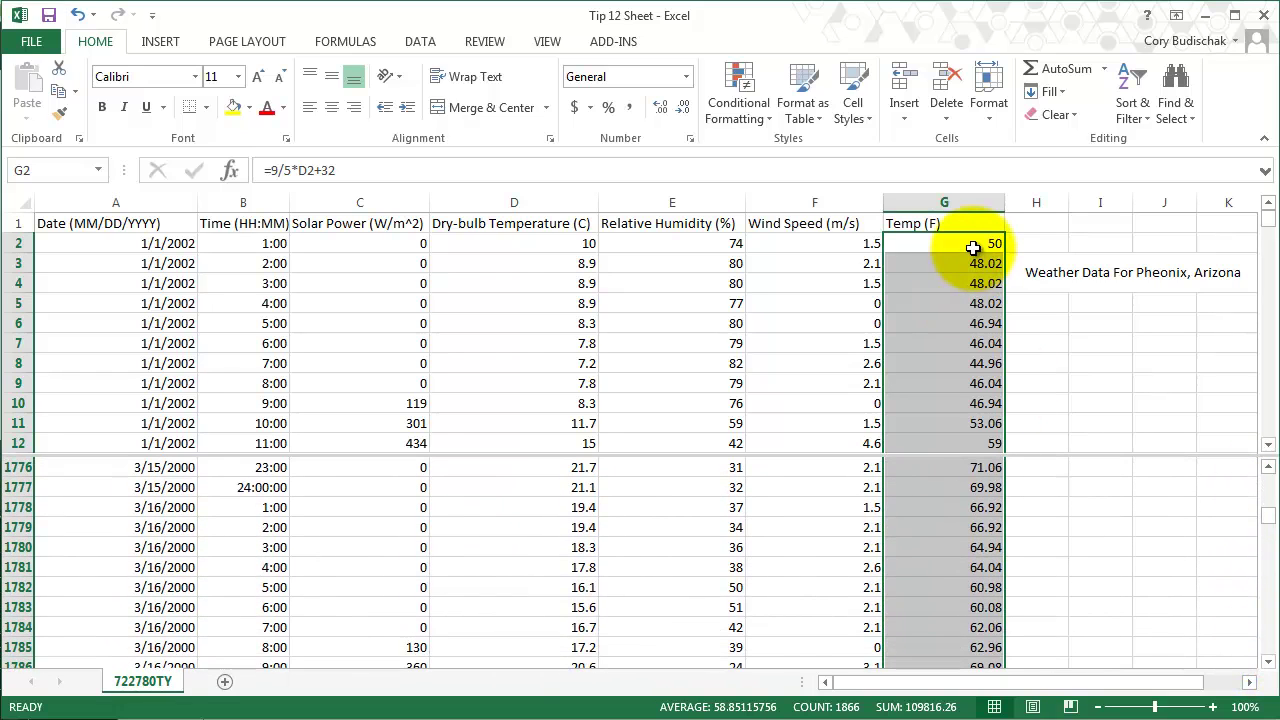
Clear the filled Temp (F) values and re-enter the conversion formula =9/5*D2+32 in cell G2
key(Delete)
click(973, 243)
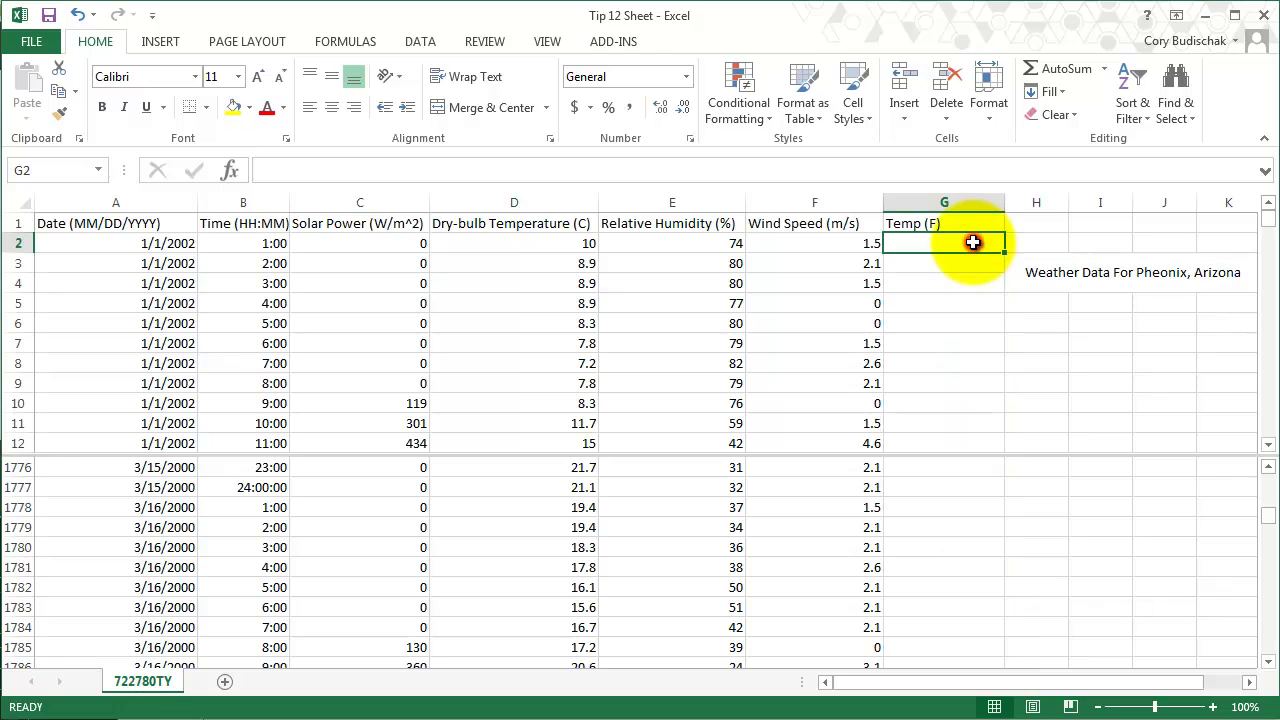
text(=9/5*)
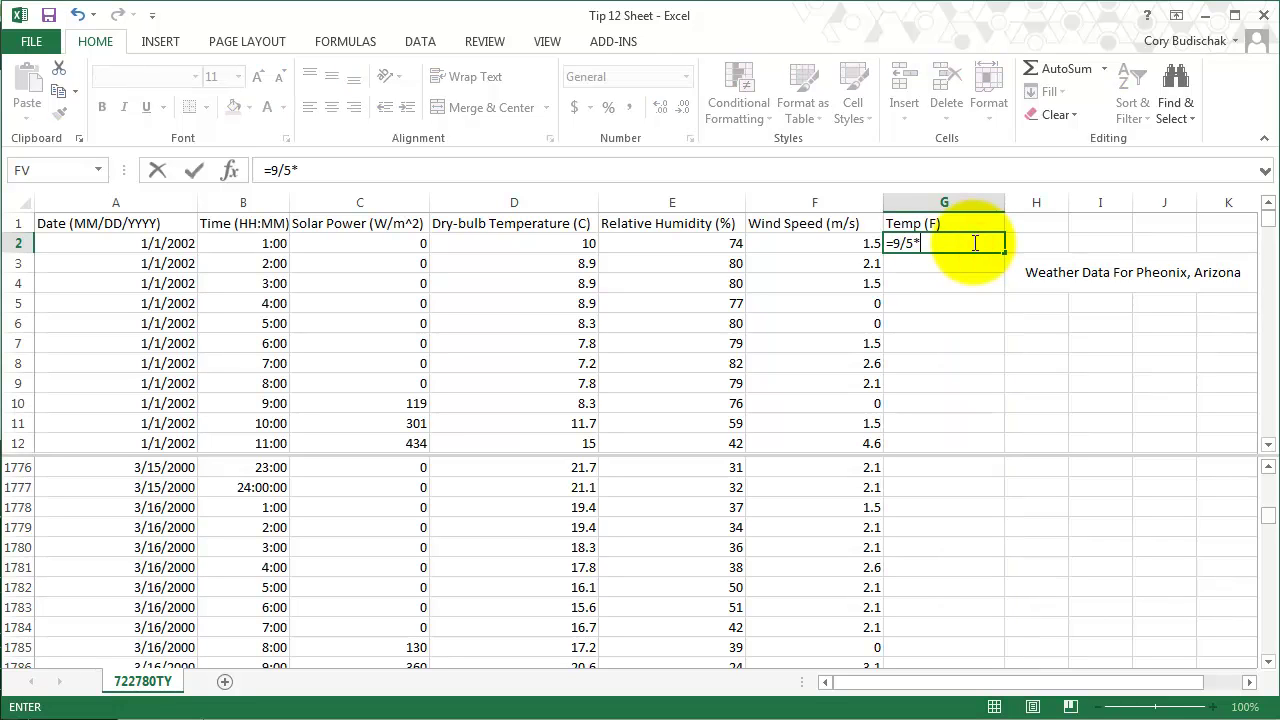
click(566, 242)
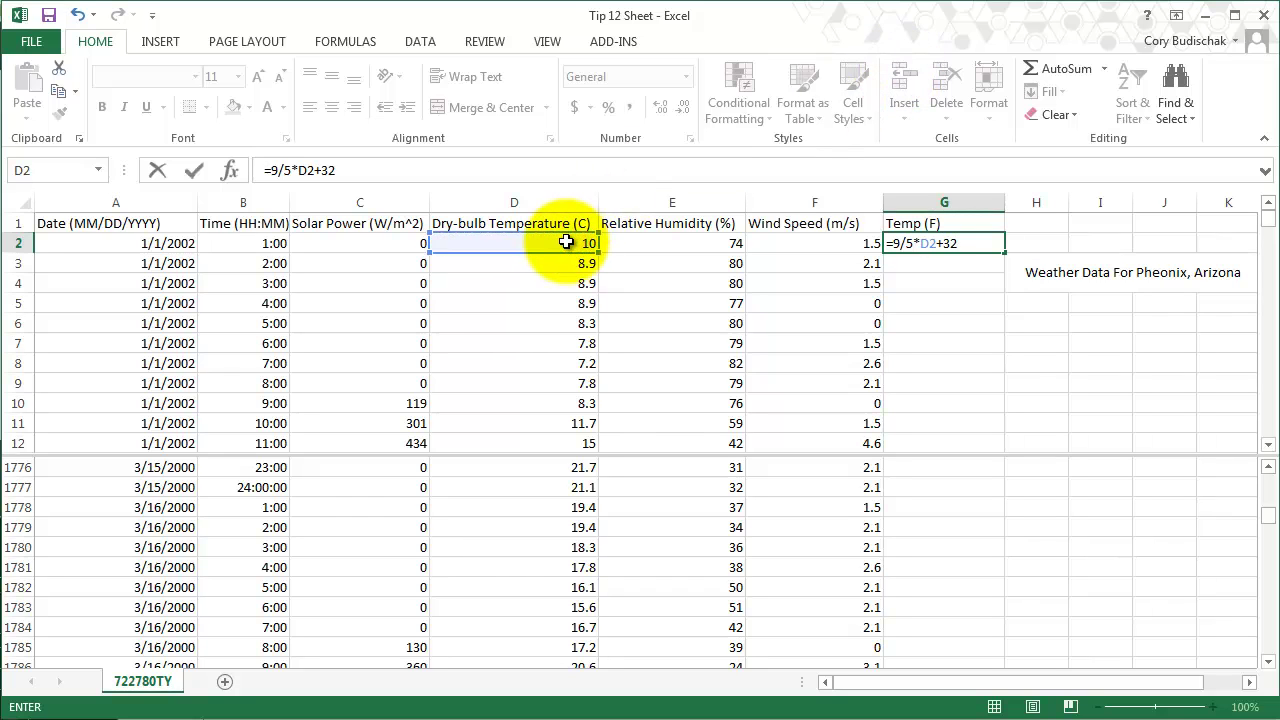
key(Return)
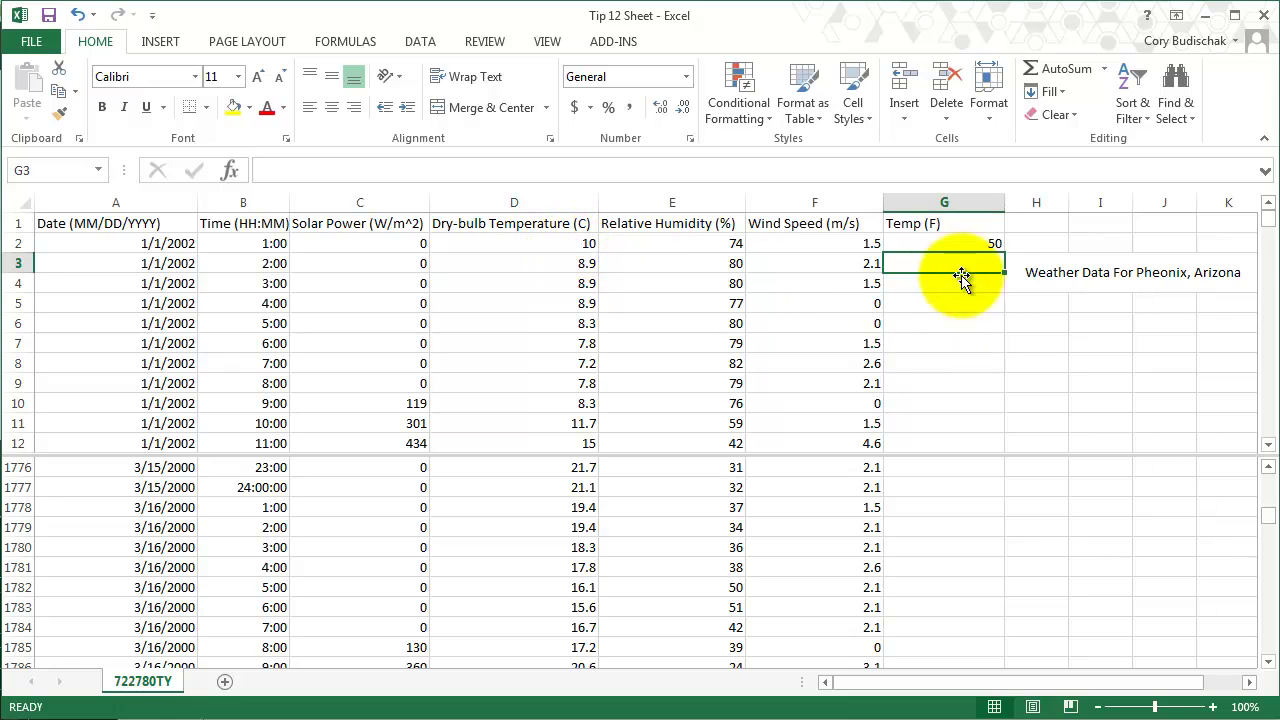
Auto-fill the G2 formula down to the last data row and check the end of the column in the lower pane
click(975, 245)
double_click(1006, 253)
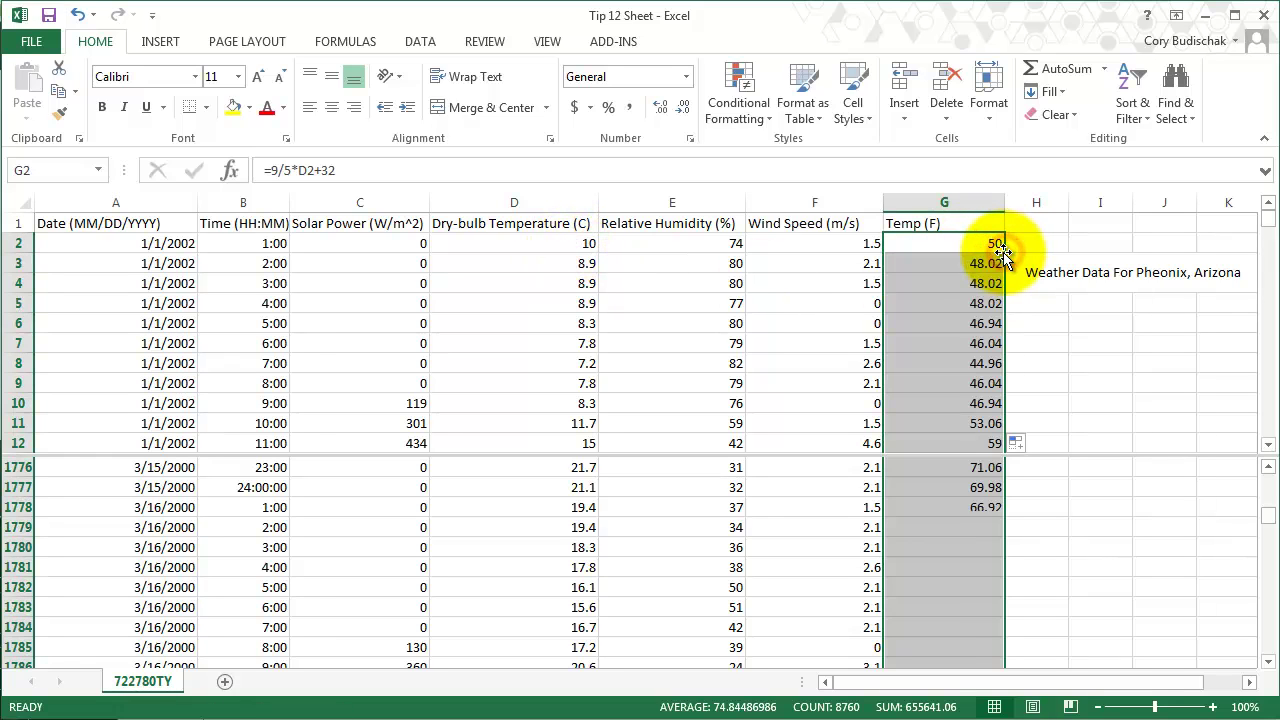
drag(1268, 515, 1268, 650)
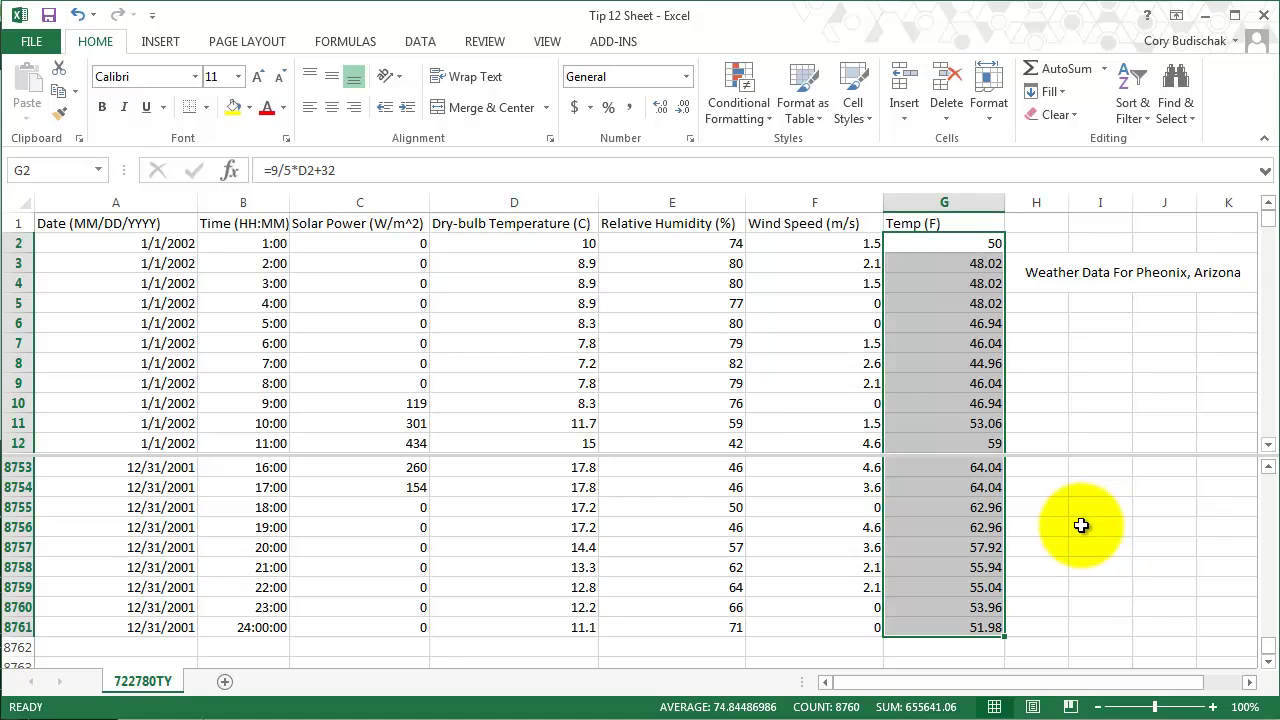
Select the range G2:G8761 across both split panes and clear its contents
click(985, 241)
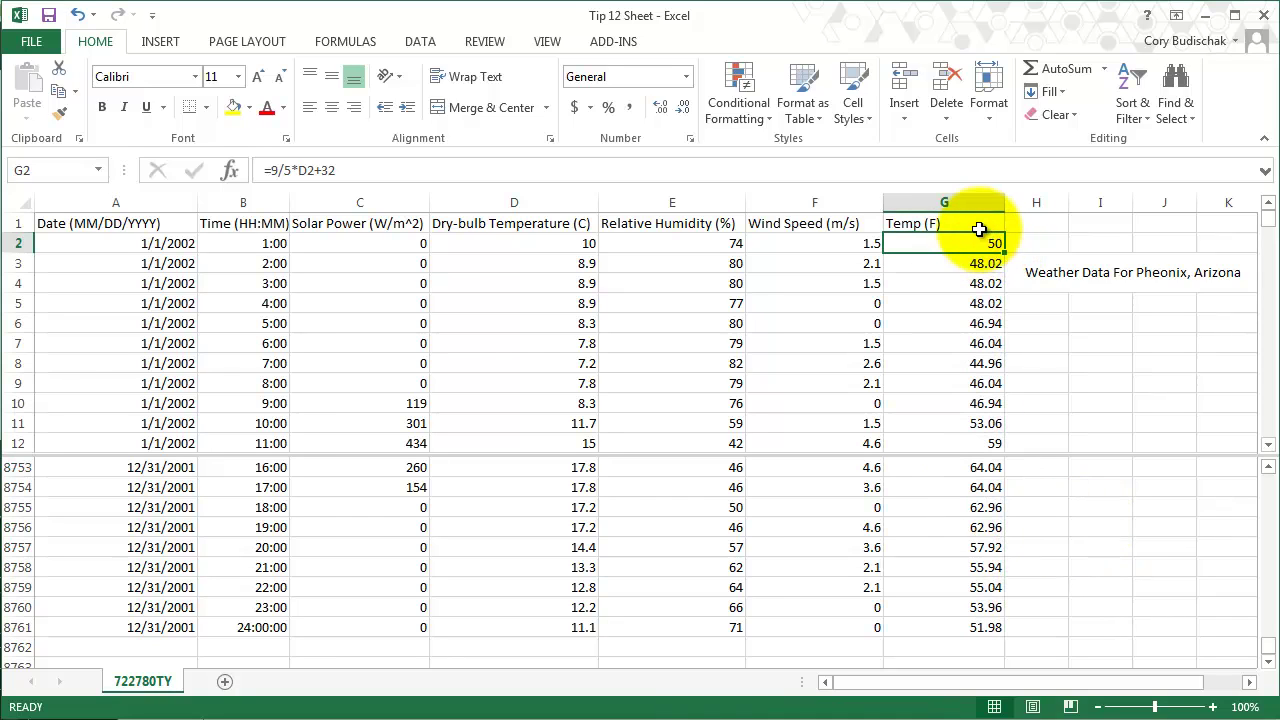
shift+click(983, 628)
key(Delete)
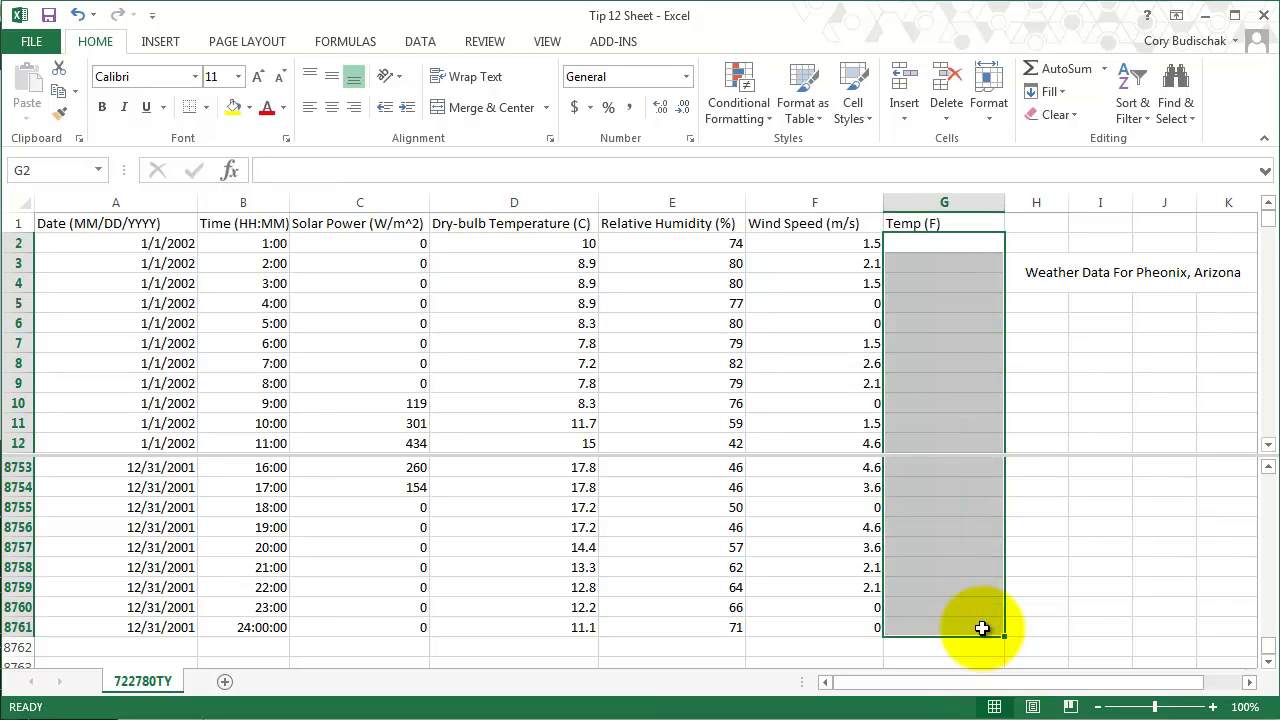
Enter the Fahrenheit formula =9/5*D2+32 in the emptied cell G2, referencing the first dry-bulb temperature
click(929, 243)
text(=9/5)
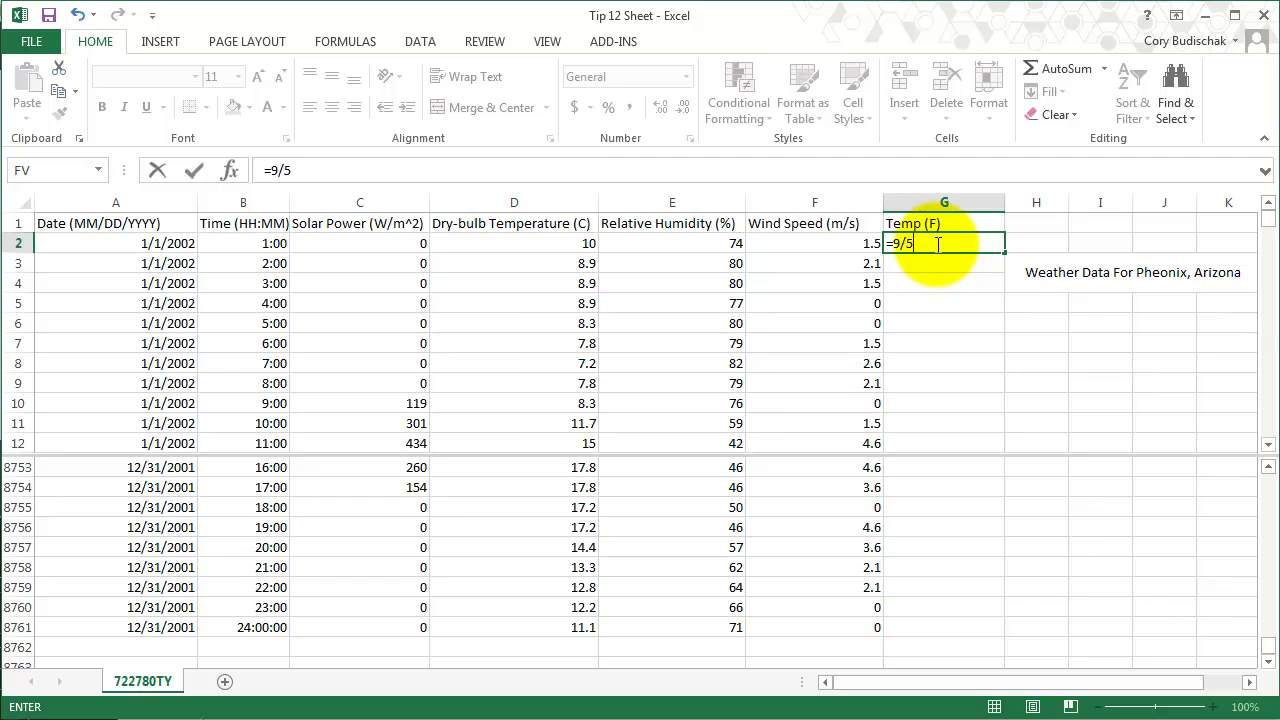
text(*)
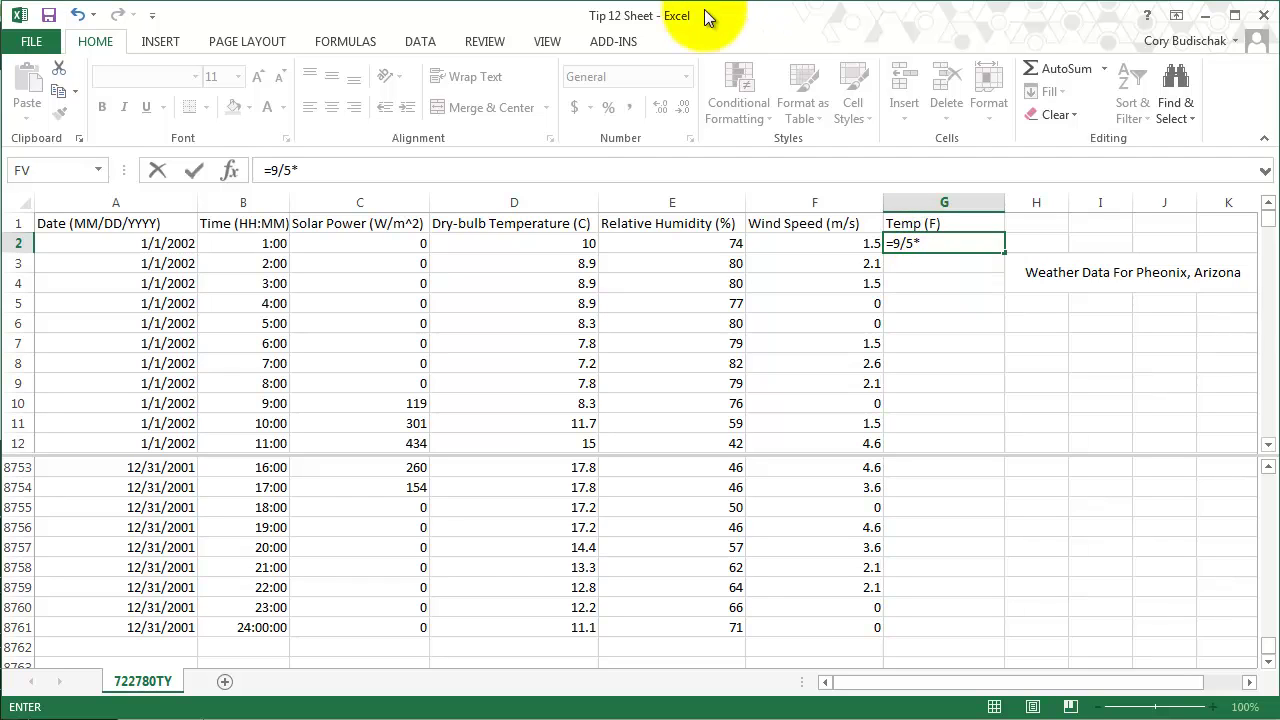
click(552, 244)
text(+3)
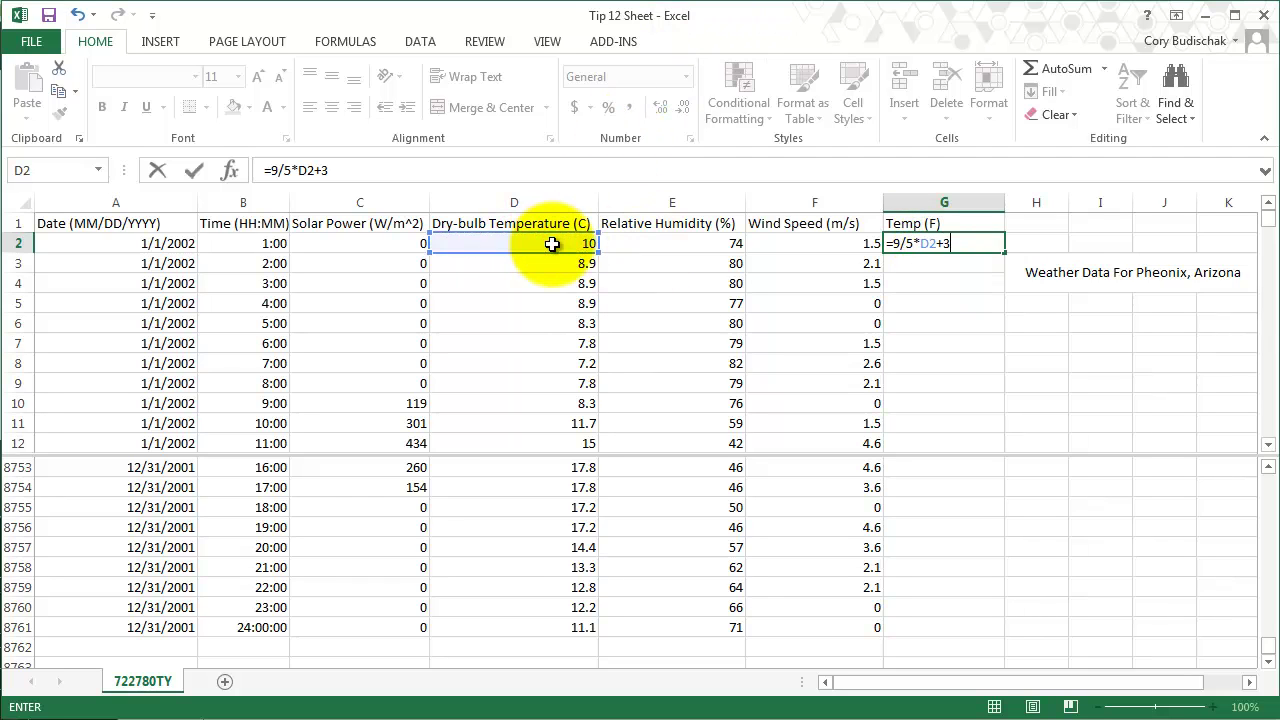
text(2)
key(Return)
Copy the formula cell G2 and paste it over the whole range G2:G8761
click(980, 245)
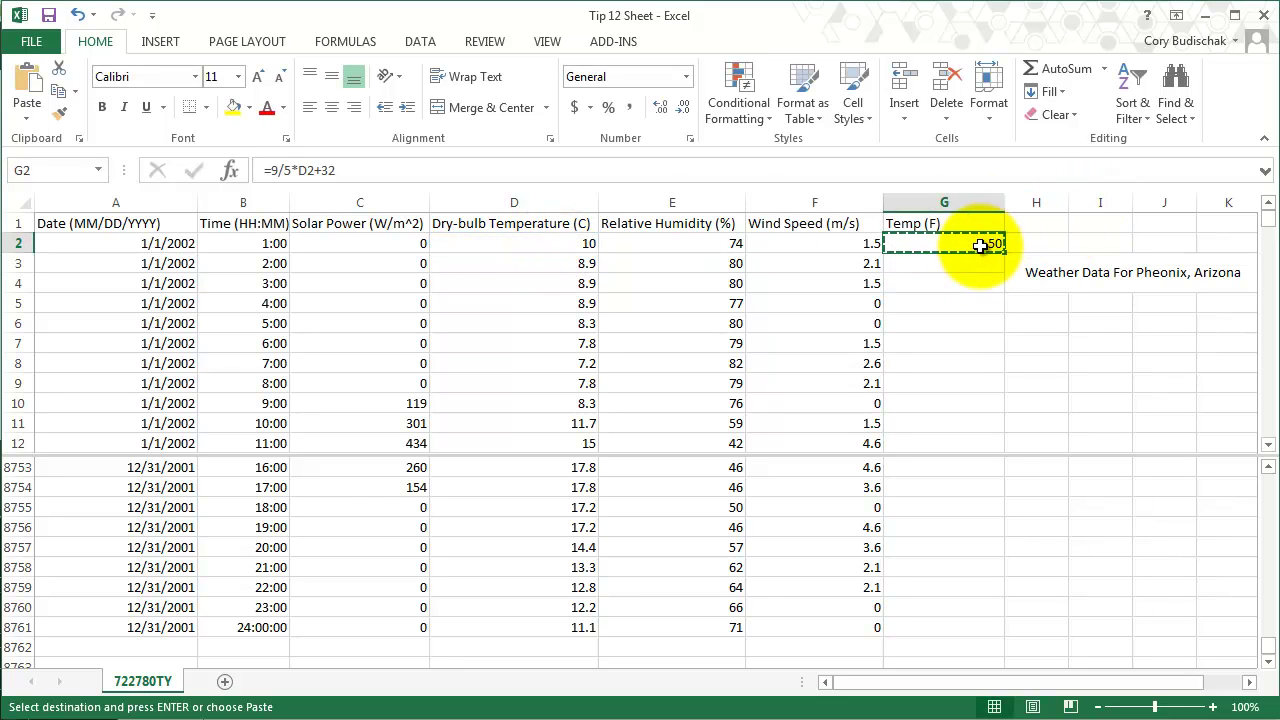
shift+click(964, 627)
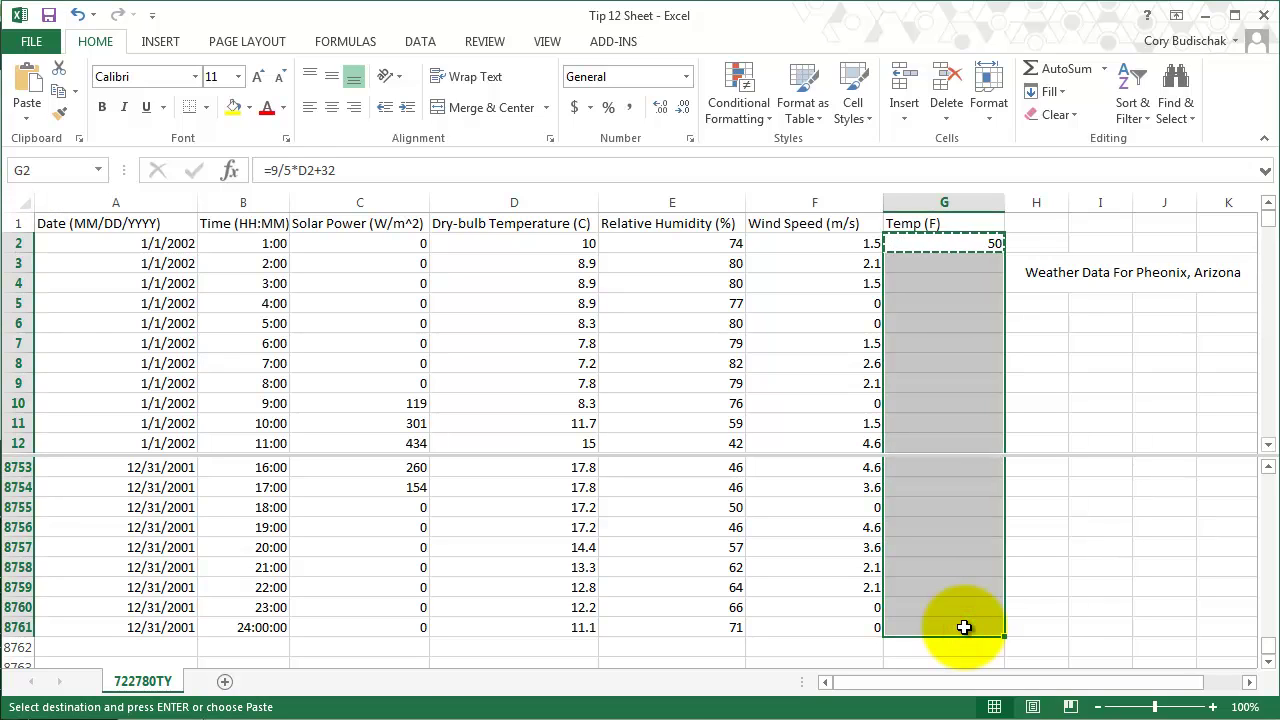
key(ctrl+v)
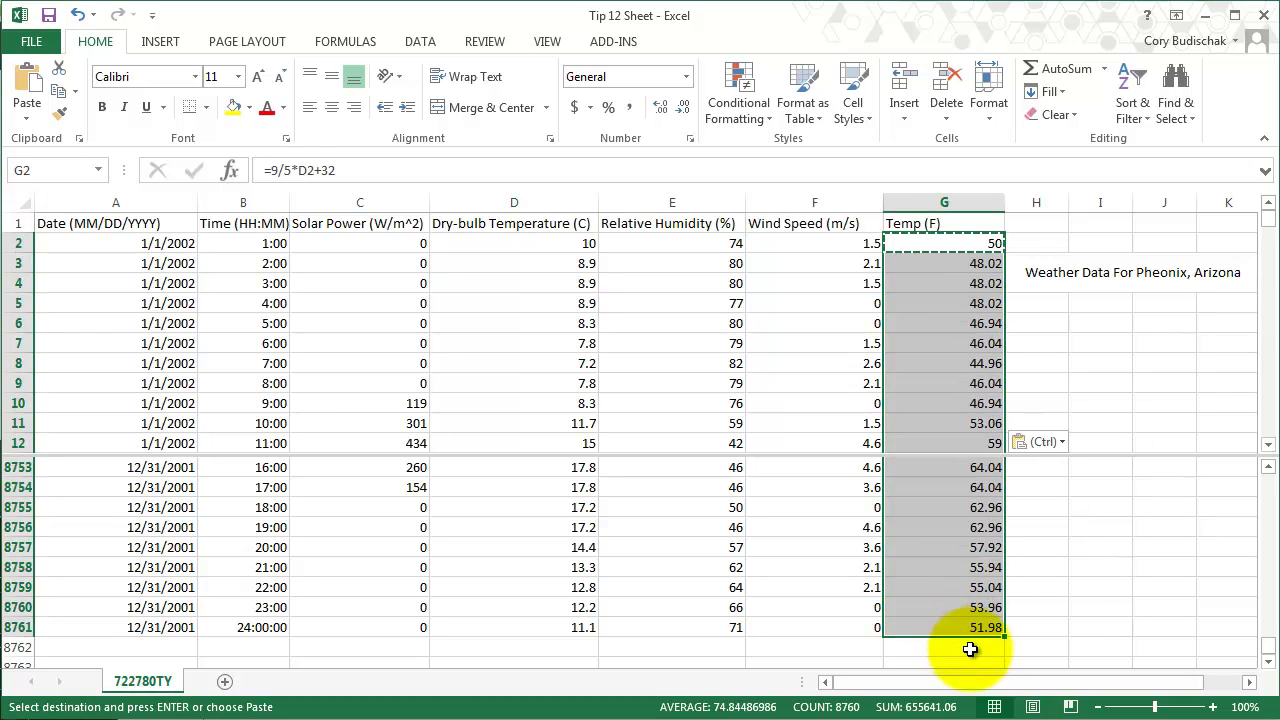
Inspect the pasted formulas in several Temp (F) cells between G3 and G8 to compare their row references
click(970, 263)
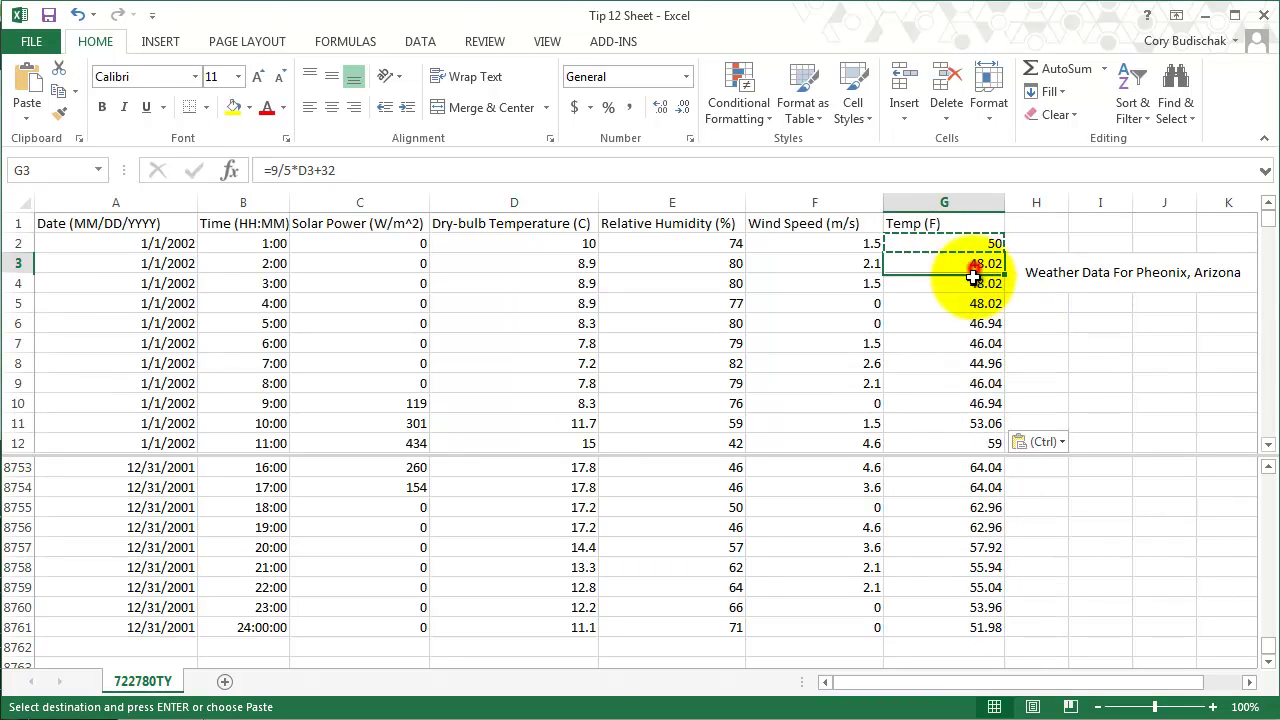
click(971, 303)
click(971, 323)
click(973, 363)
click(968, 304)
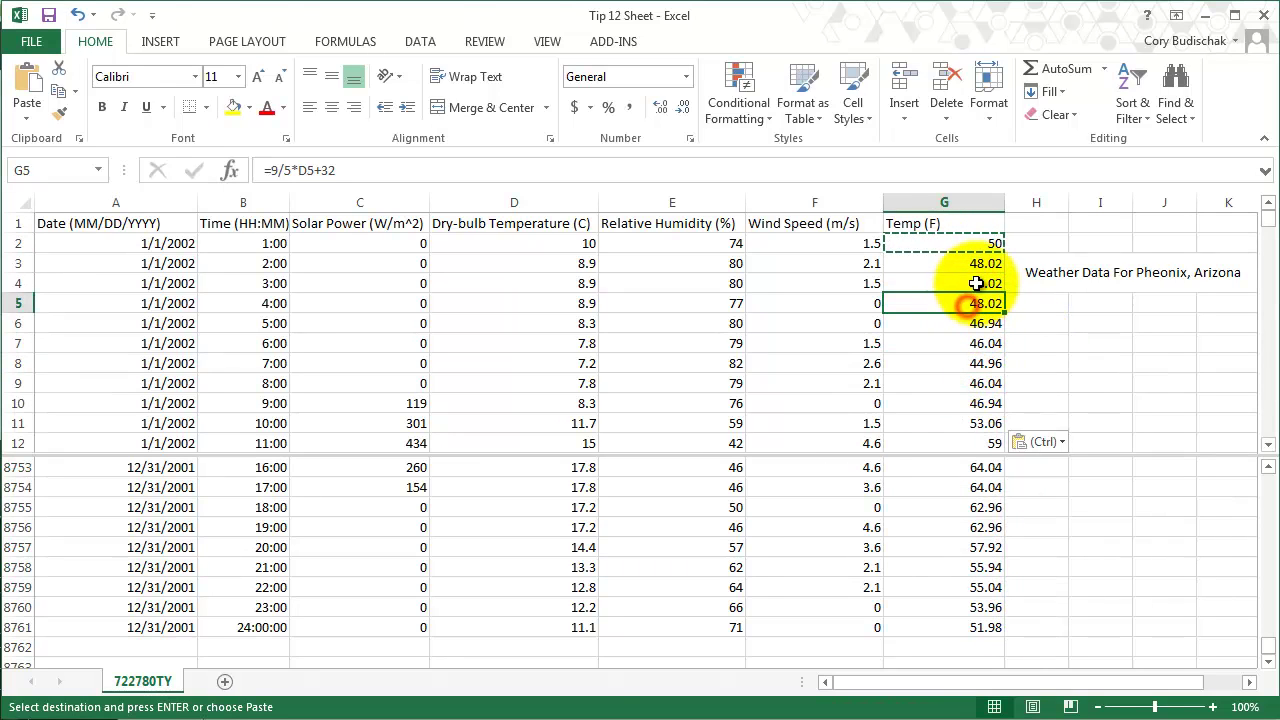
click(976, 283)
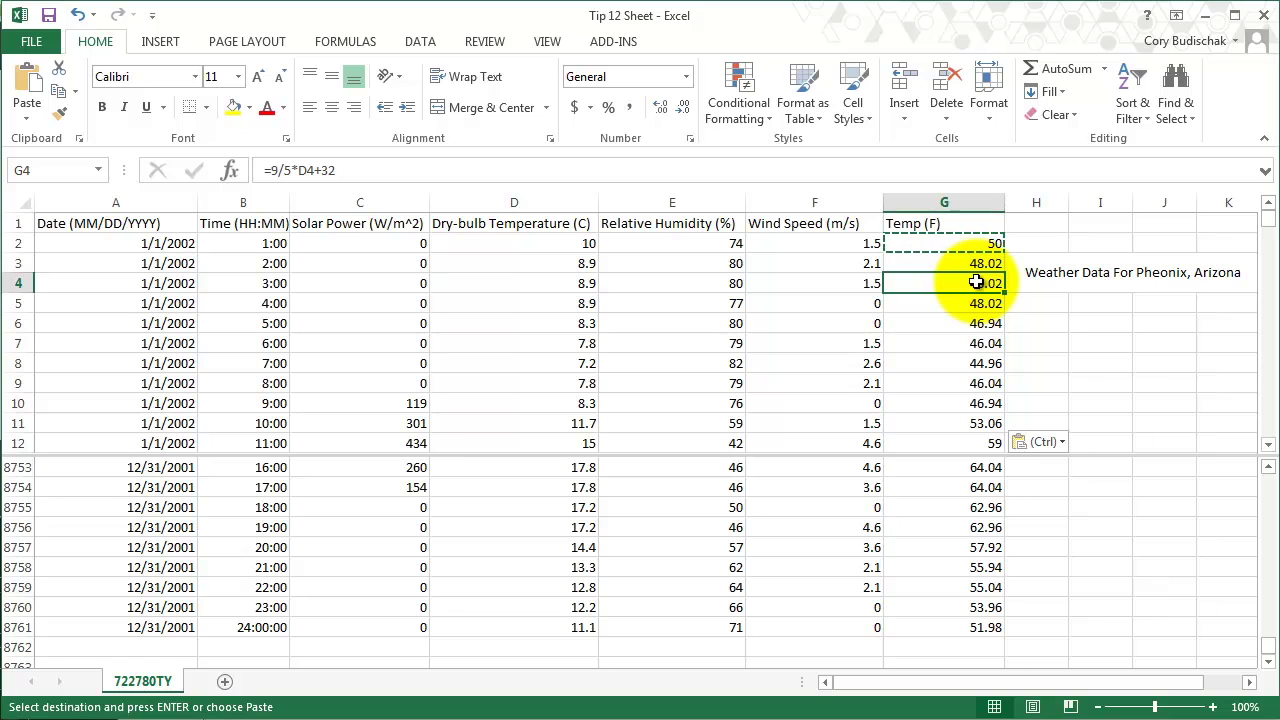